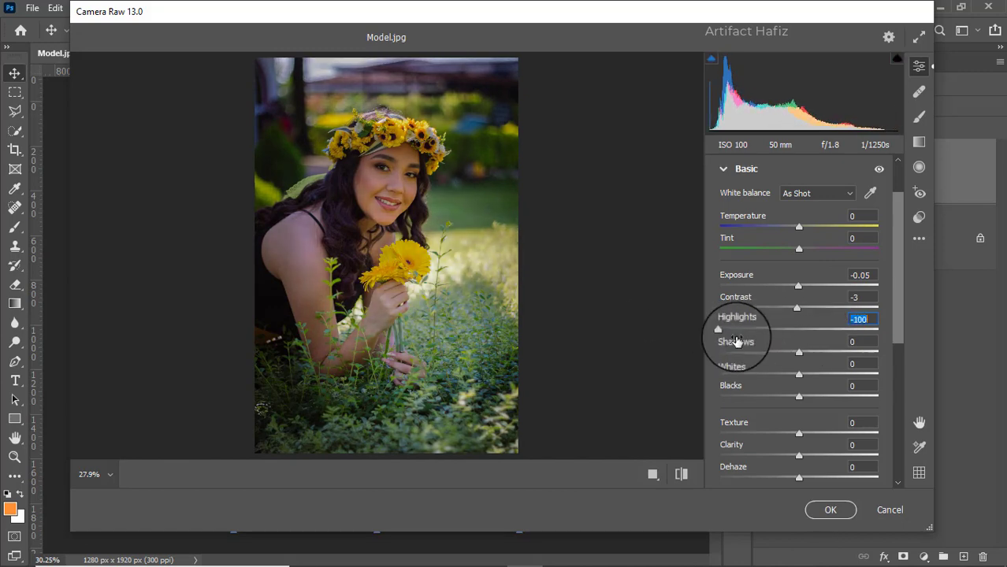
Step: Set the photo's Shadows to +16, Whites to +69, Blacks to -2, Texture to -4 and Clarity to +5
{"action": "left_click_drag", "start_coordinate": [798, 351], "coordinate": [810, 356]}
{"action": "left_click_drag", "start_coordinate": [798, 375], "coordinate": [854, 373]}
{"action": "left_click_drag", "start_coordinate": [801, 395], "coordinate": [793, 438]}
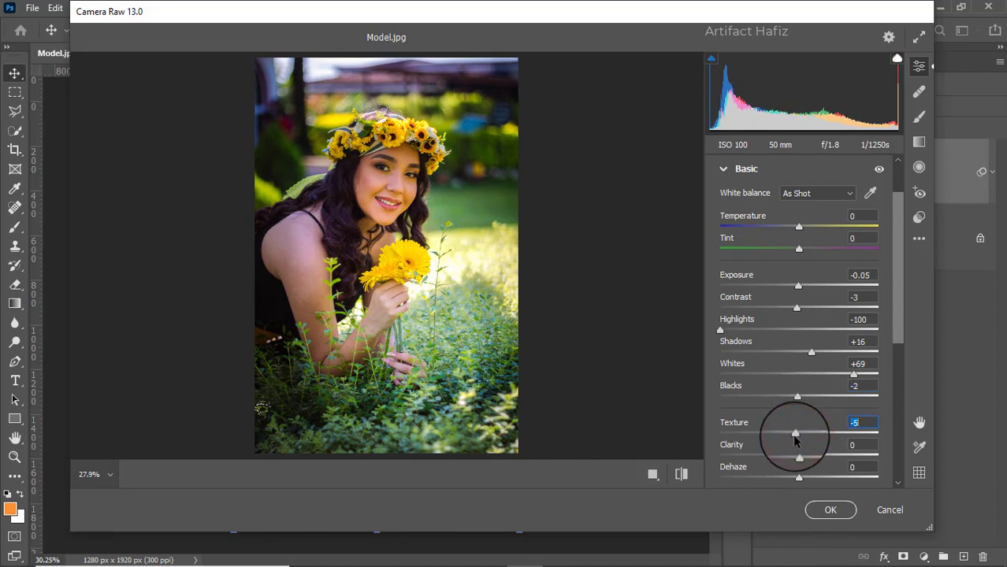
{"action": "mouse_move", "coordinate": [799, 455]}
{"action": "left_mouse_down"}
{"action": "mouse_move", "coordinate": [859, 459]}
{"action": "mouse_move", "coordinate": [803, 463]}
{"action": "left_mouse_up"}
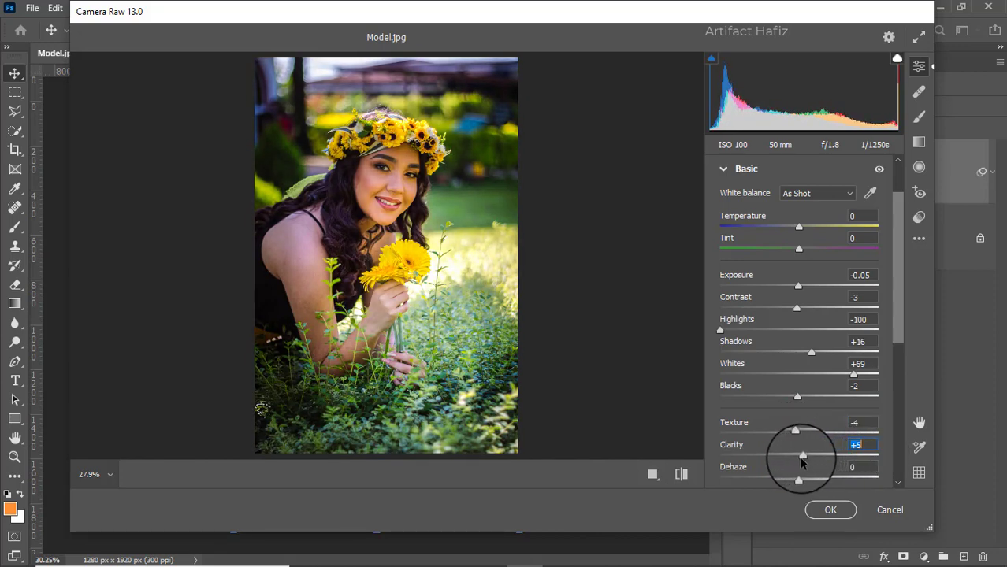
Step: Shape the main point curve by lifting its black point to output 9 and adding points at 57/58 and 188/191
{"action": "scroll", "coordinate": [805, 383], "scroll_direction": "down", "scroll_amount": 5}
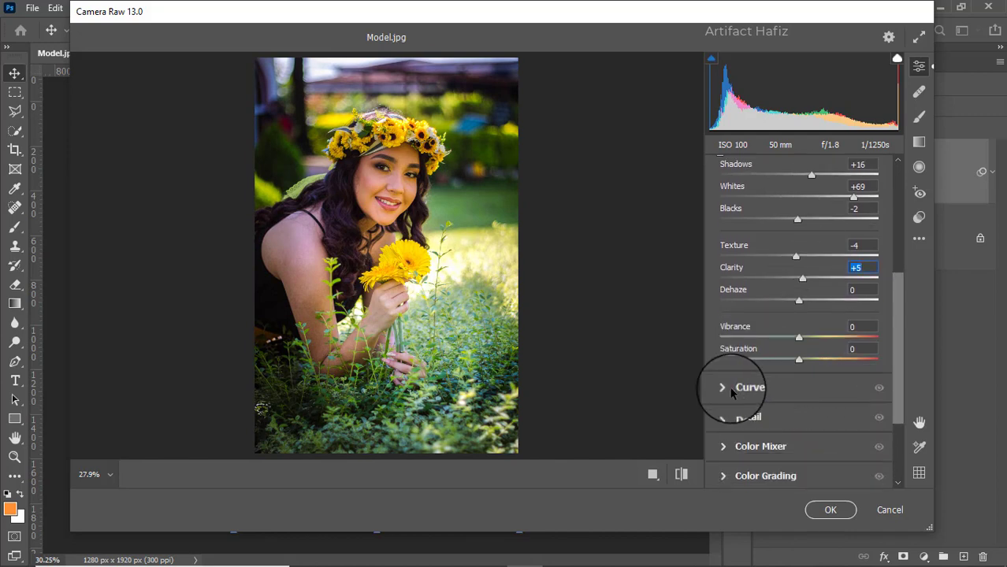
{"action": "left_click", "coordinate": [726, 388]}
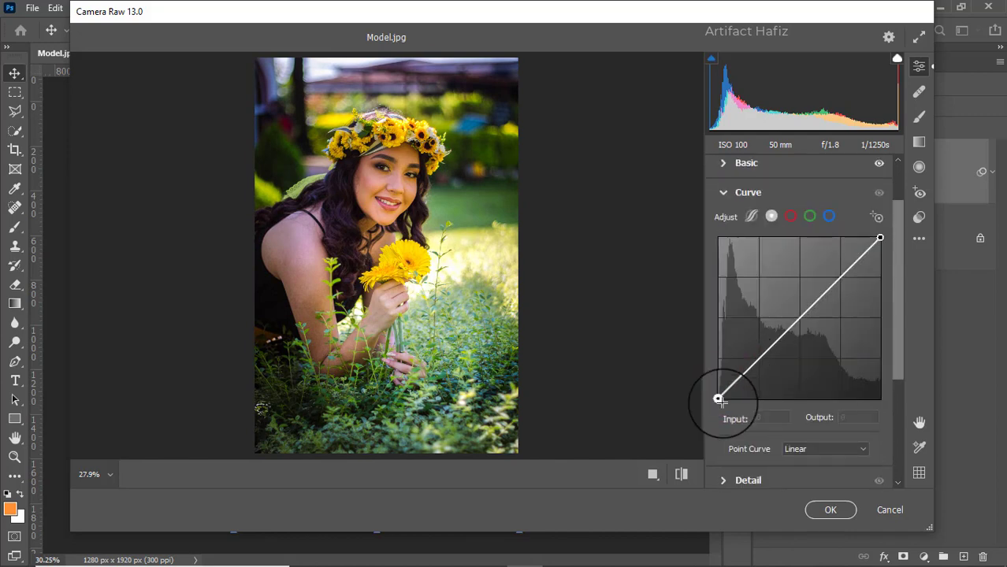
{"action": "left_click_drag", "start_coordinate": [718, 399], "coordinate": [706, 394]}
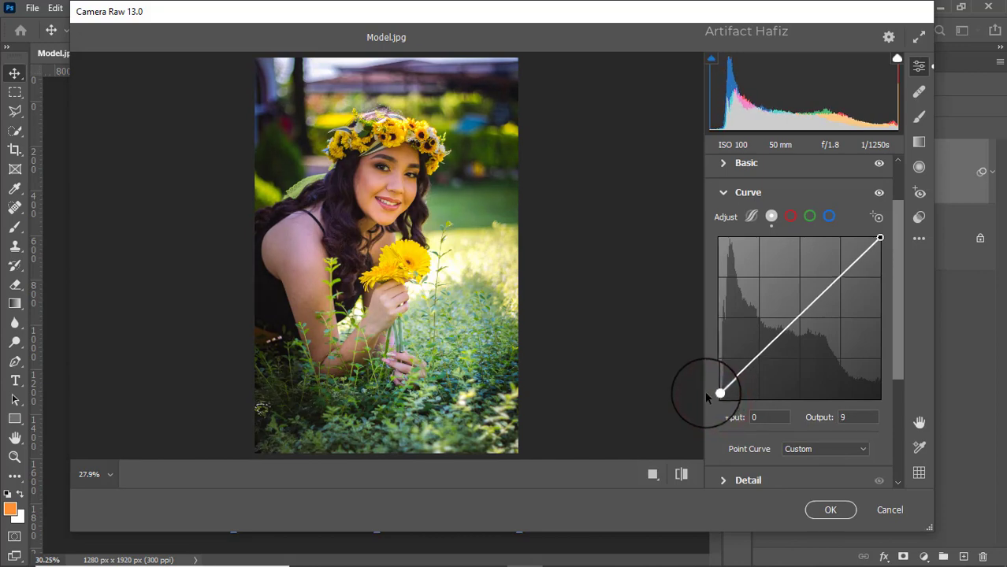
{"action": "left_click", "coordinate": [755, 361]}
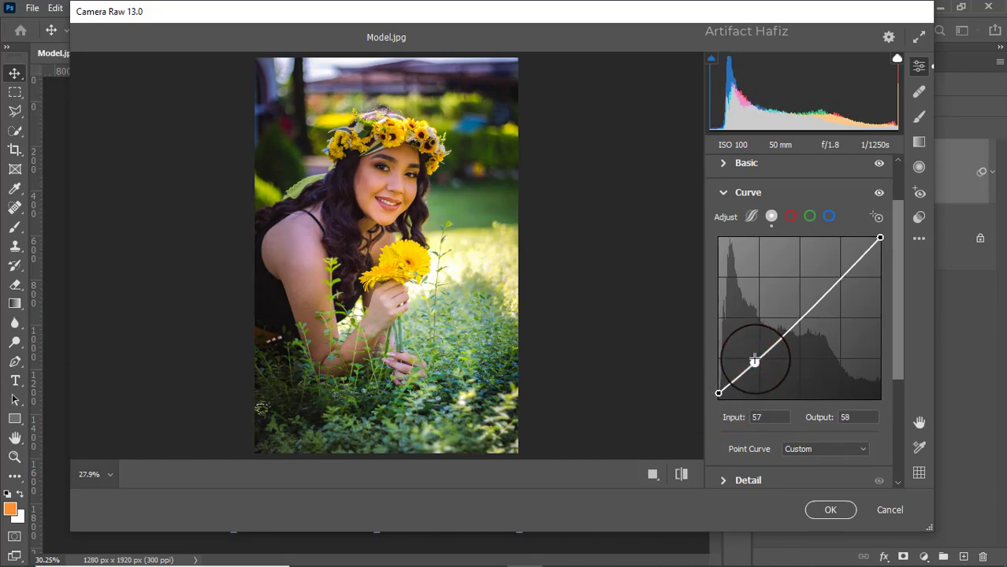
{"action": "left_click_drag", "start_coordinate": [837, 277], "coordinate": [837, 278]}
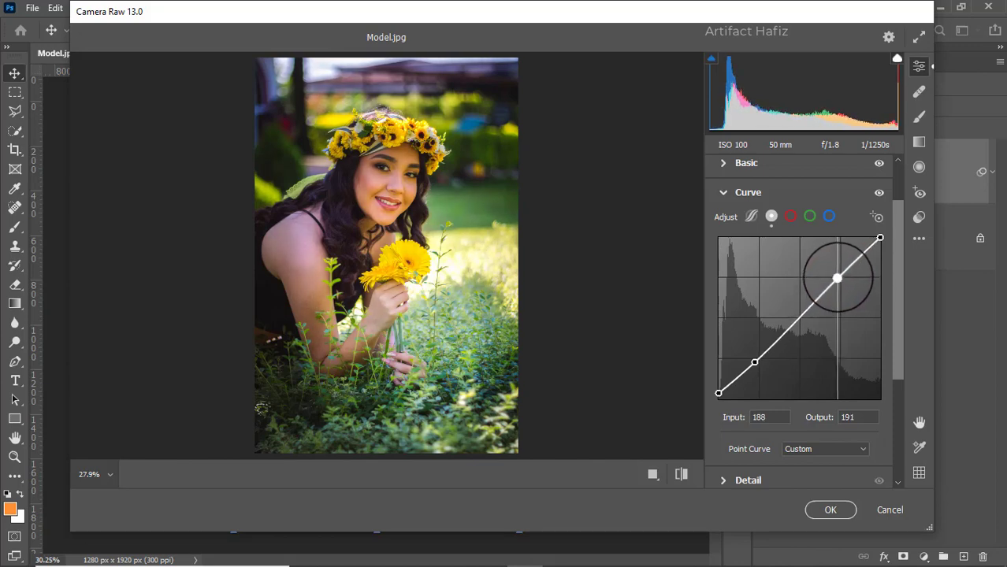
Step: On the blue channel curve, raise the black point to output 10 and add points at 61/63 and 194/191
{"action": "left_click", "coordinate": [828, 216]}
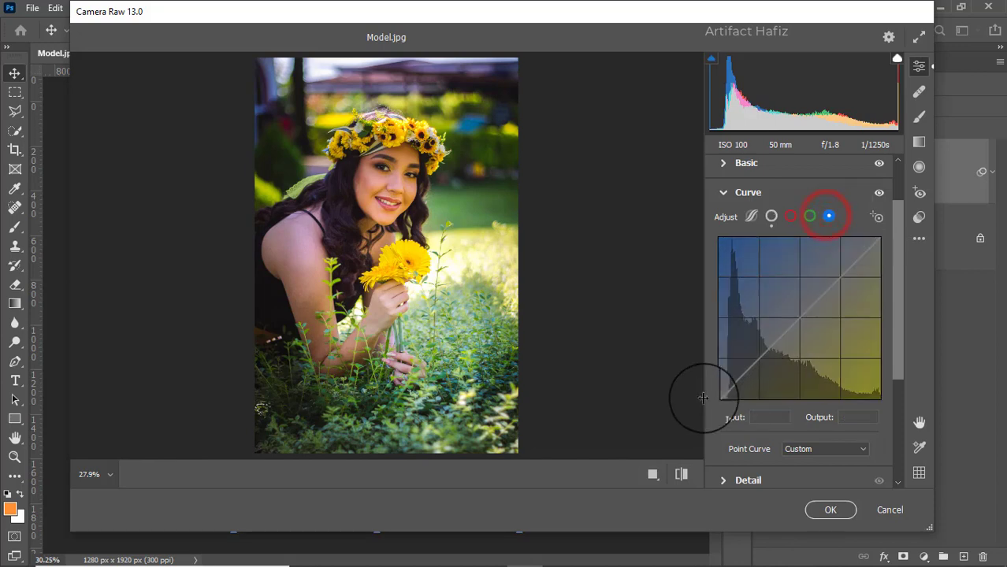
{"action": "left_click_drag", "start_coordinate": [717, 398], "coordinate": [702, 390]}
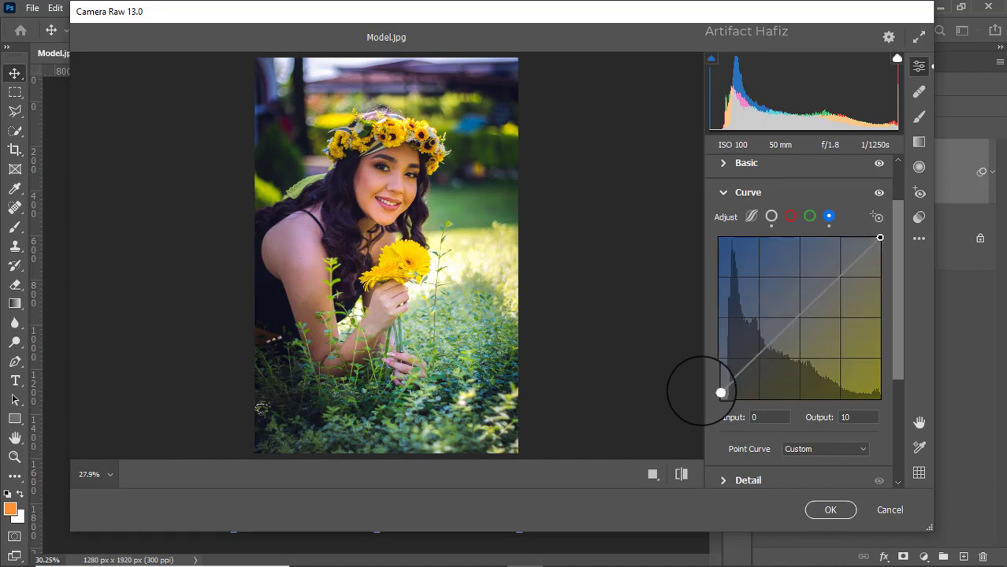
{"action": "left_click", "coordinate": [758, 357]}
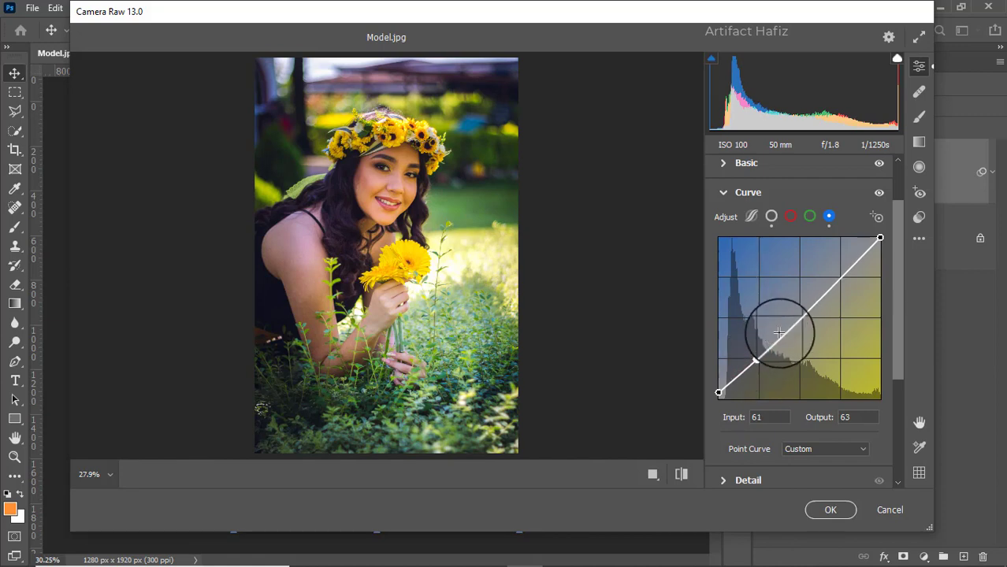
{"action": "left_click", "coordinate": [842, 279]}
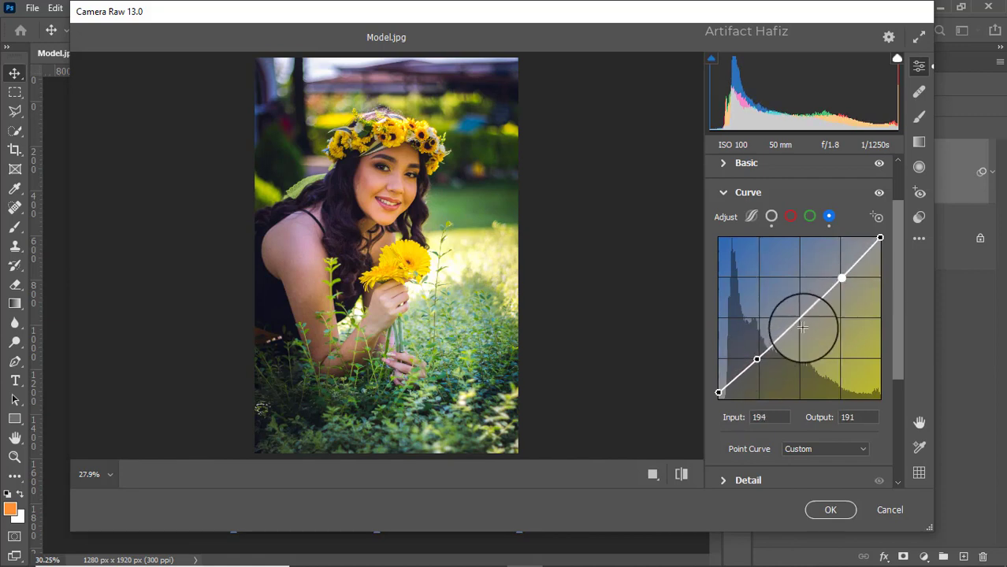
Step: In the Detail settings, set Noise Reduction to 8 and Sharpening to 6
{"action": "scroll", "coordinate": [796, 331], "scroll_direction": "down", "scroll_amount": 3}
{"action": "left_click", "coordinate": [726, 341]}
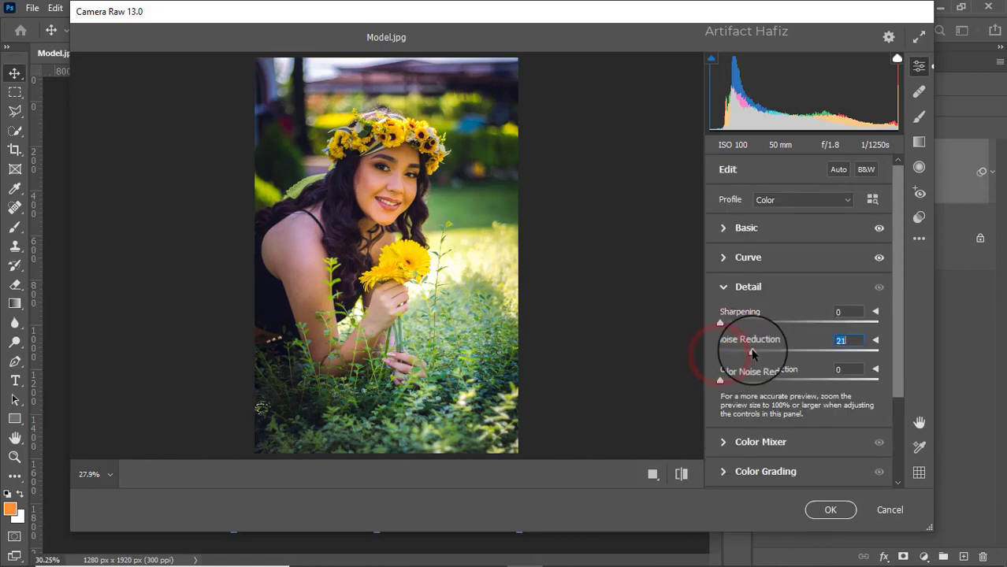
{"action": "left_click_drag", "start_coordinate": [728, 357], "coordinate": [737, 358]}
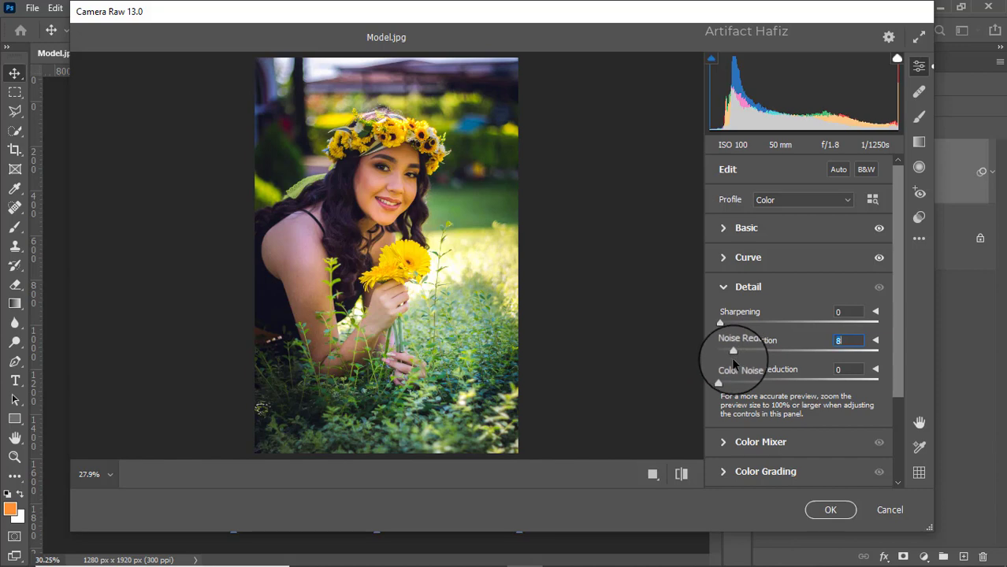
{"action": "scroll", "coordinate": [757, 359], "scroll_direction": "down", "scroll_amount": 3}
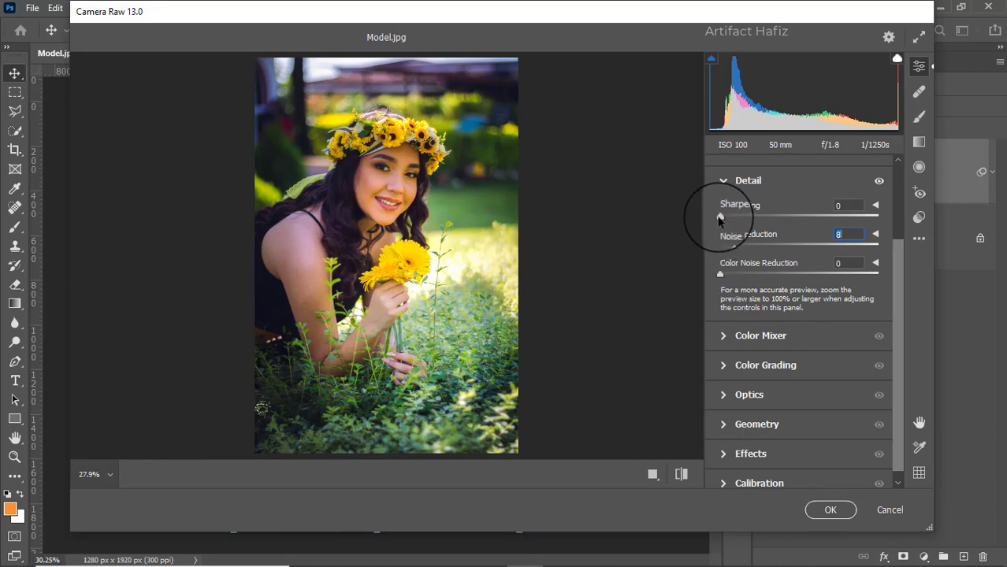
{"action": "left_click_drag", "start_coordinate": [719, 217], "coordinate": [725, 218]}
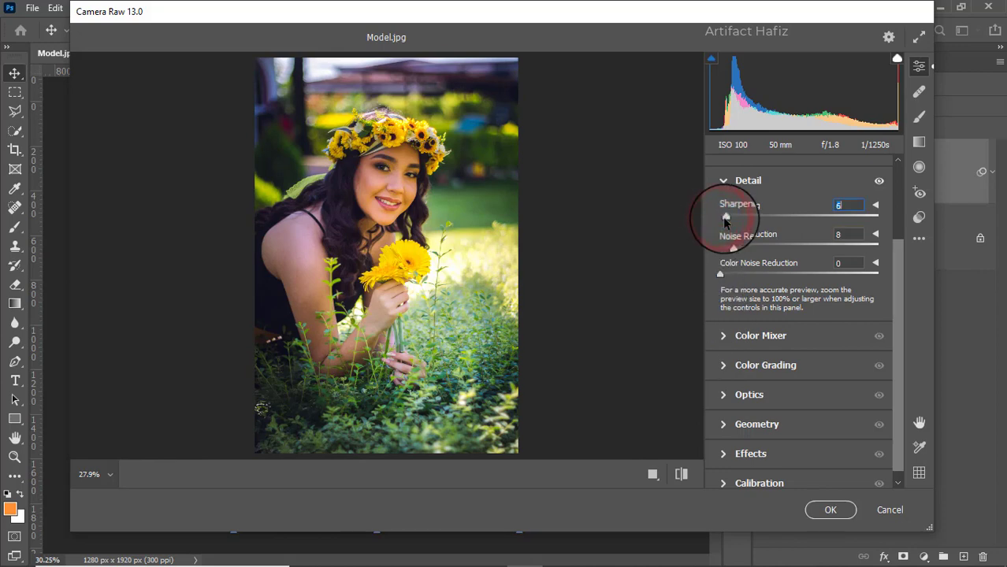
Step: Set the Color Mixer saturation to +52 for Reds, +3 for Oranges, -39 for Yellows and -44 for Greens
{"action": "left_click", "coordinate": [723, 339]}
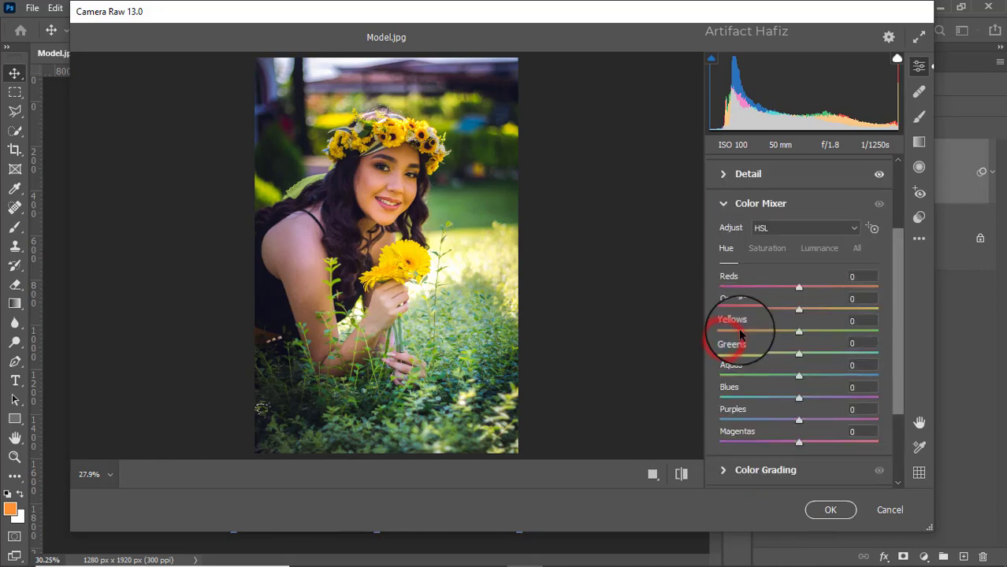
{"action": "left_click", "coordinate": [769, 248]}
{"action": "mouse_move", "coordinate": [799, 310]}
{"action": "left_mouse_down"}
{"action": "mouse_move", "coordinate": [765, 312]}
{"action": "mouse_move", "coordinate": [802, 323]}
{"action": "left_mouse_up"}
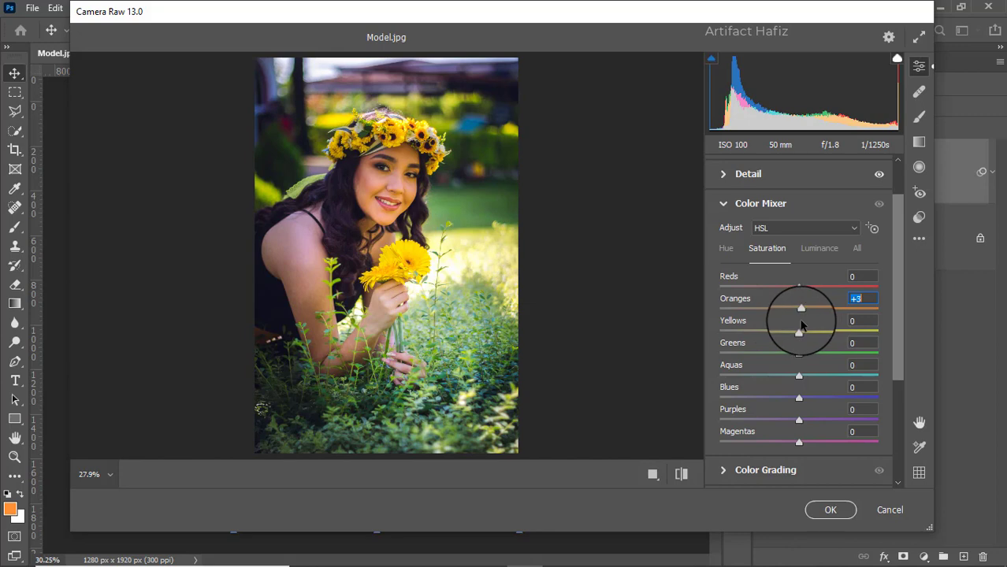
{"action": "left_click_drag", "start_coordinate": [799, 287], "coordinate": [845, 294]}
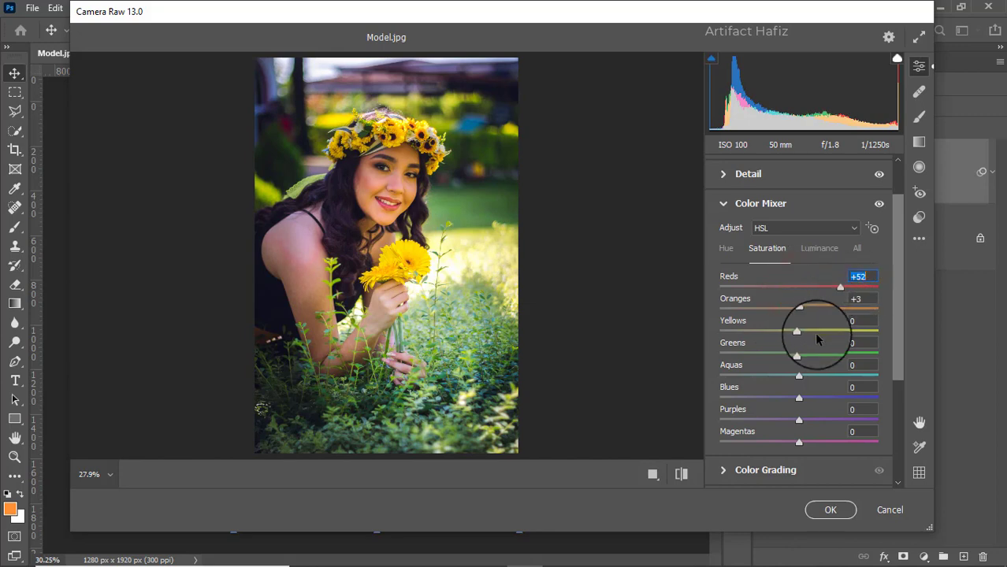
{"action": "left_click_drag", "start_coordinate": [799, 332], "coordinate": [675, 333]}
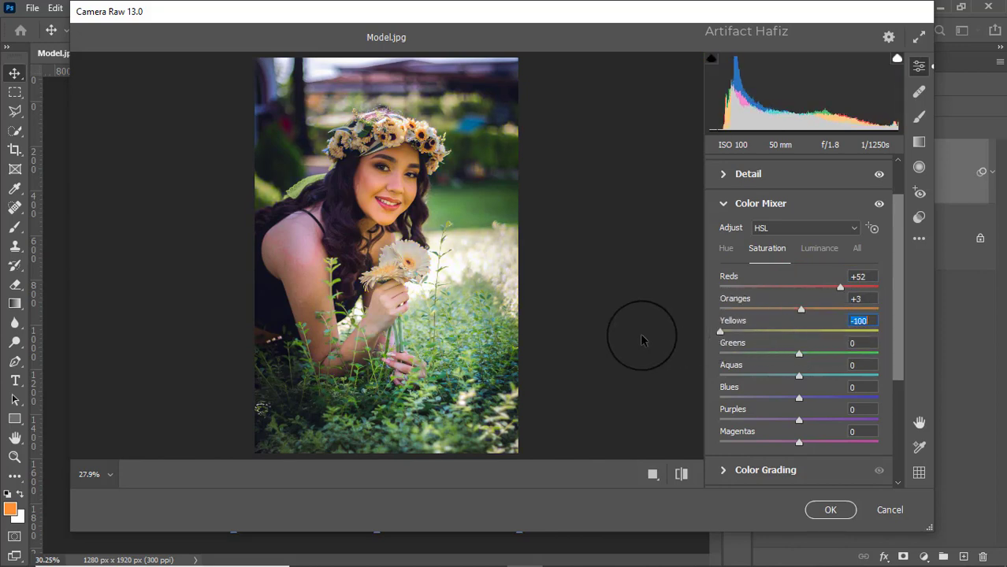
{"action": "left_click_drag", "start_coordinate": [749, 332], "coordinate": [792, 334]}
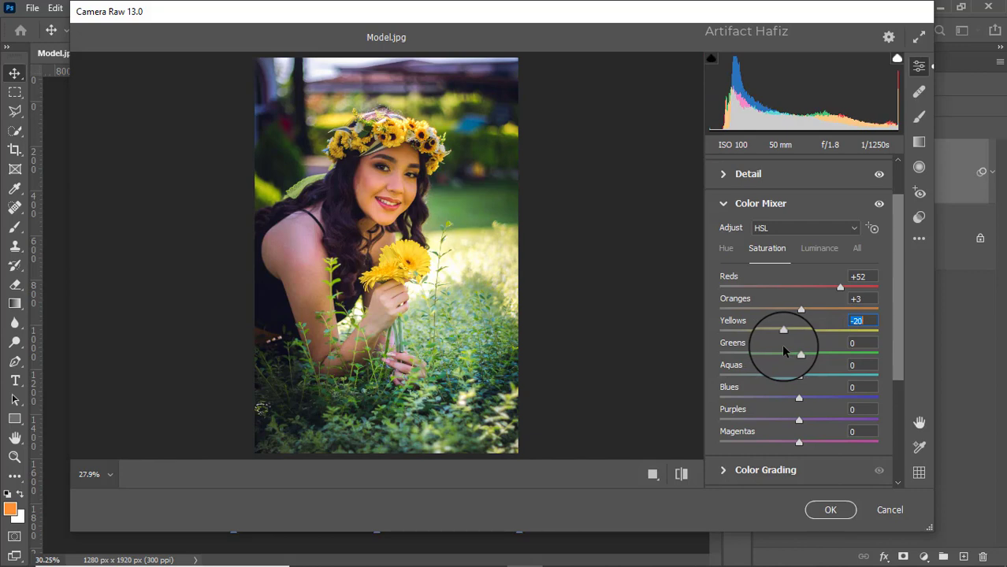
{"action": "left_click_drag", "start_coordinate": [784, 331], "coordinate": [766, 353]}
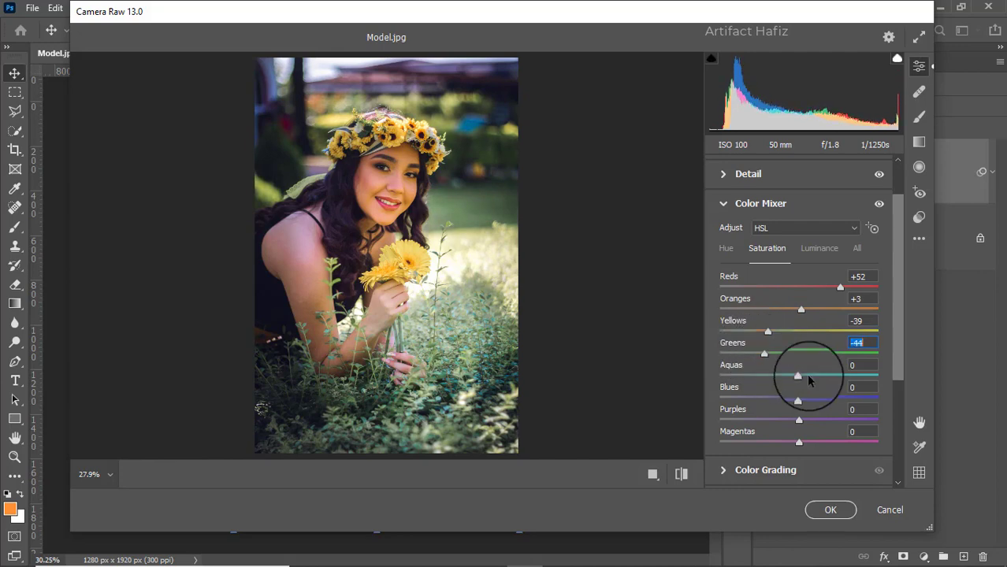
Step: Set the Color Mixer luminance to -6 for Yellows, -100 for Greens and +1 for Oranges
{"action": "left_click", "coordinate": [817, 248]}
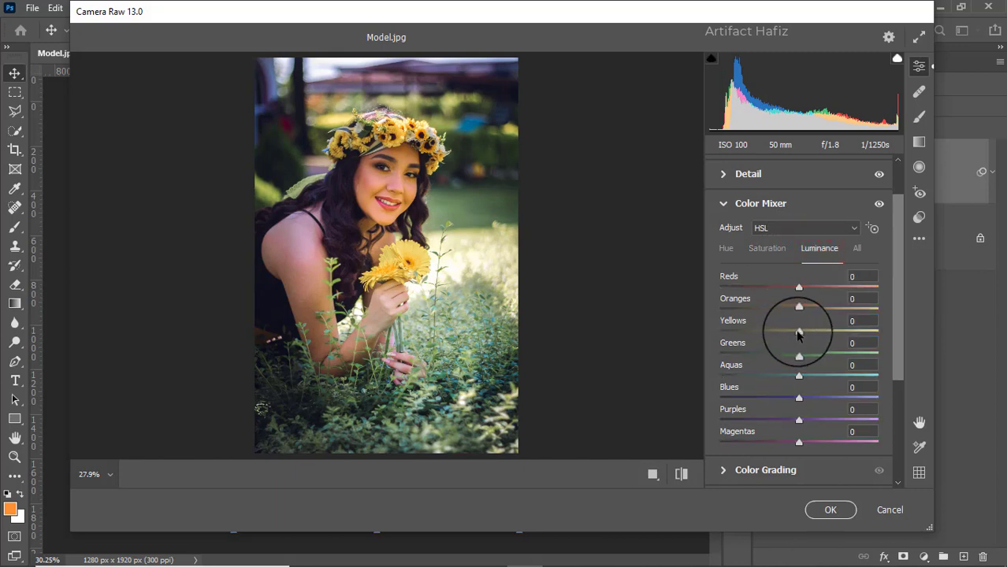
{"action": "left_click_drag", "start_coordinate": [798, 332], "coordinate": [709, 355]}
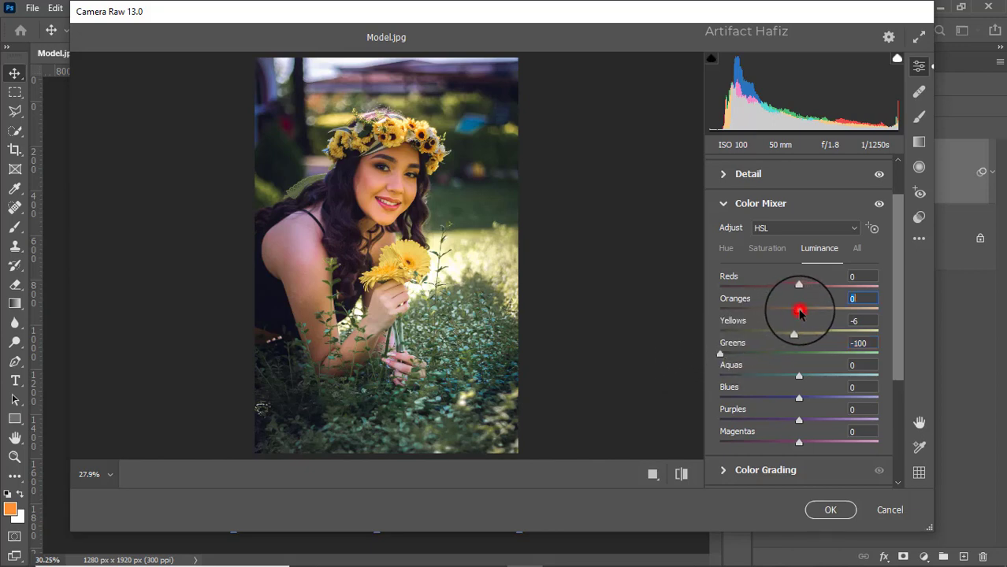
{"action": "mouse_move", "coordinate": [800, 312]}
{"action": "left_mouse_down"}
{"action": "mouse_move", "coordinate": [785, 310]}
{"action": "mouse_move", "coordinate": [802, 313]}
{"action": "left_mouse_up"}
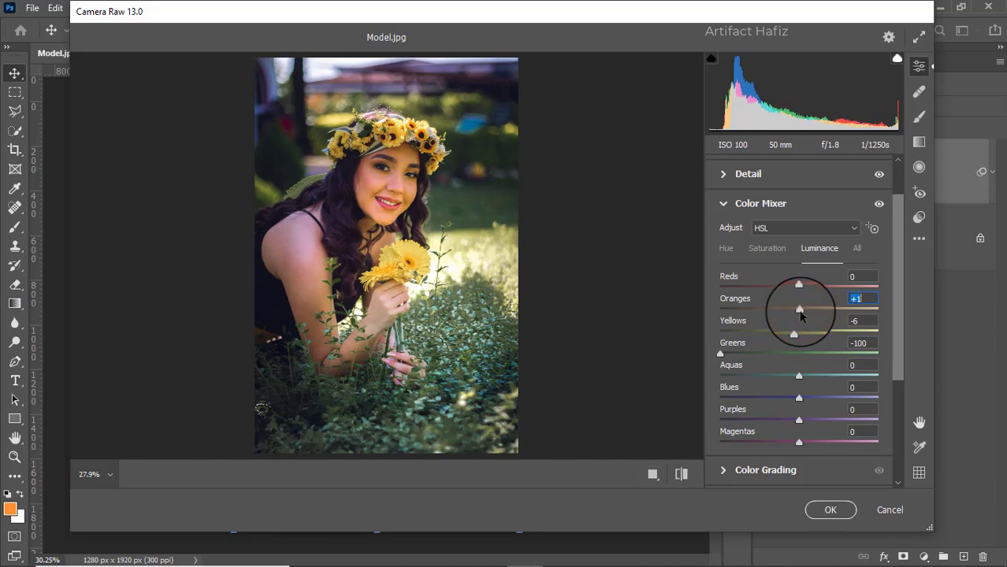
Step: Set the Color Mixer hue of the Greens to +5
{"action": "scroll", "coordinate": [806, 377], "scroll_direction": "down", "scroll_amount": 1}
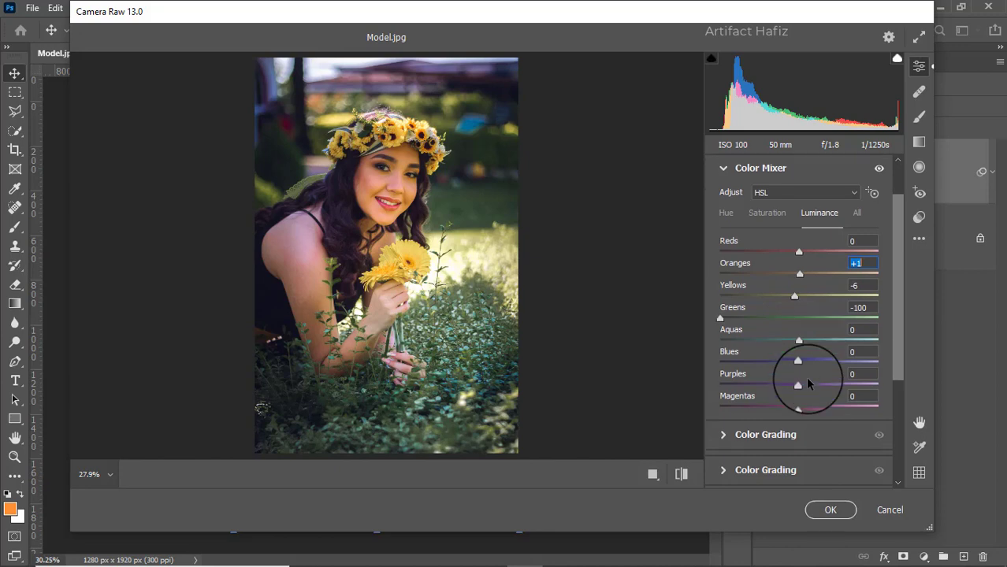
{"action": "left_click", "coordinate": [722, 212]}
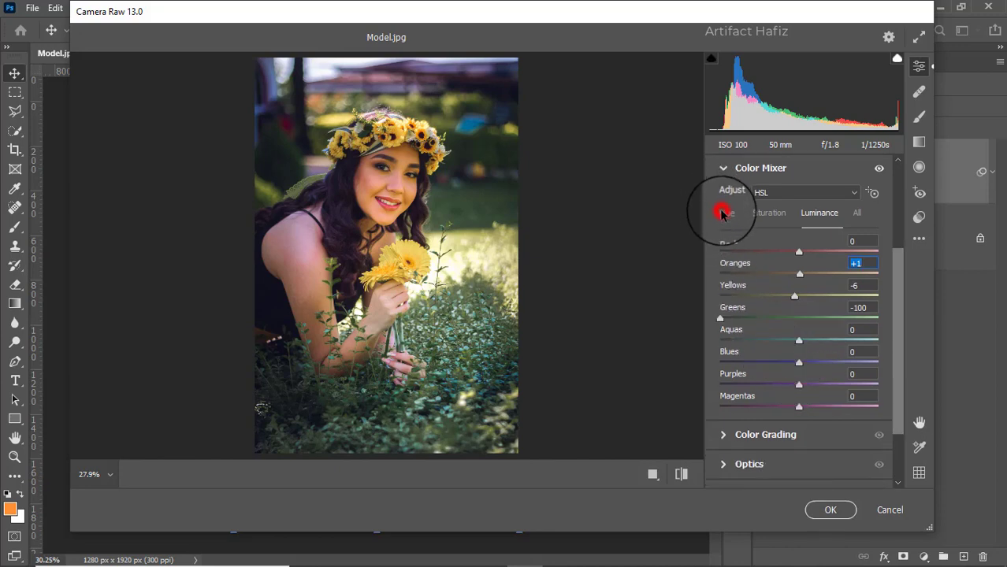
{"action": "left_click_drag", "start_coordinate": [800, 319], "coordinate": [762, 323]}
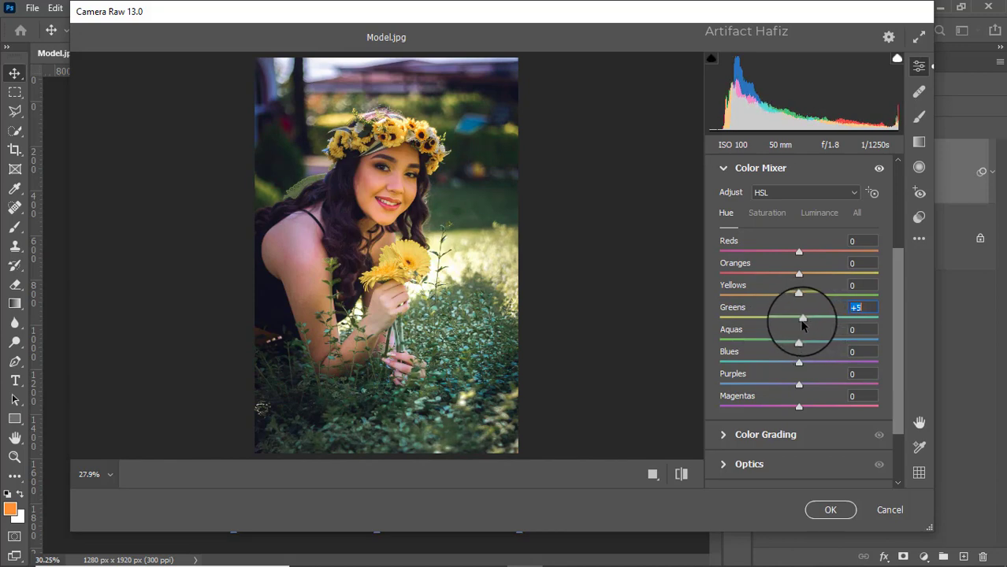
Step: In Color Grading, tint the midtones with hue 59, saturation 9, and the shadows with hue 344, saturation 41
{"action": "scroll", "coordinate": [801, 324], "scroll_direction": "down", "scroll_amount": 3}
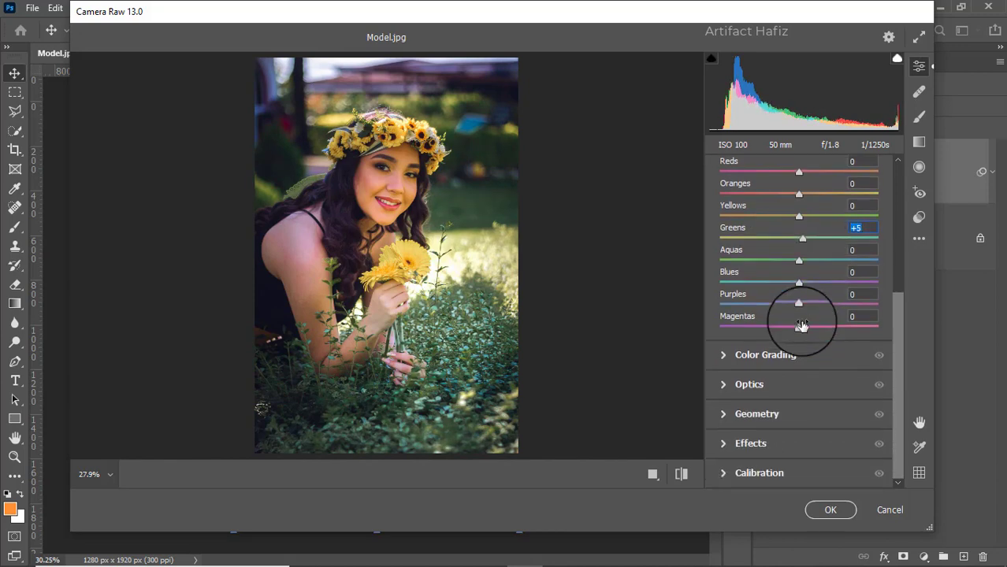
{"action": "scroll", "coordinate": [802, 323], "scroll_direction": "up", "scroll_amount": 1}
{"action": "scroll", "coordinate": [801, 319], "scroll_direction": "down", "scroll_amount": 1}
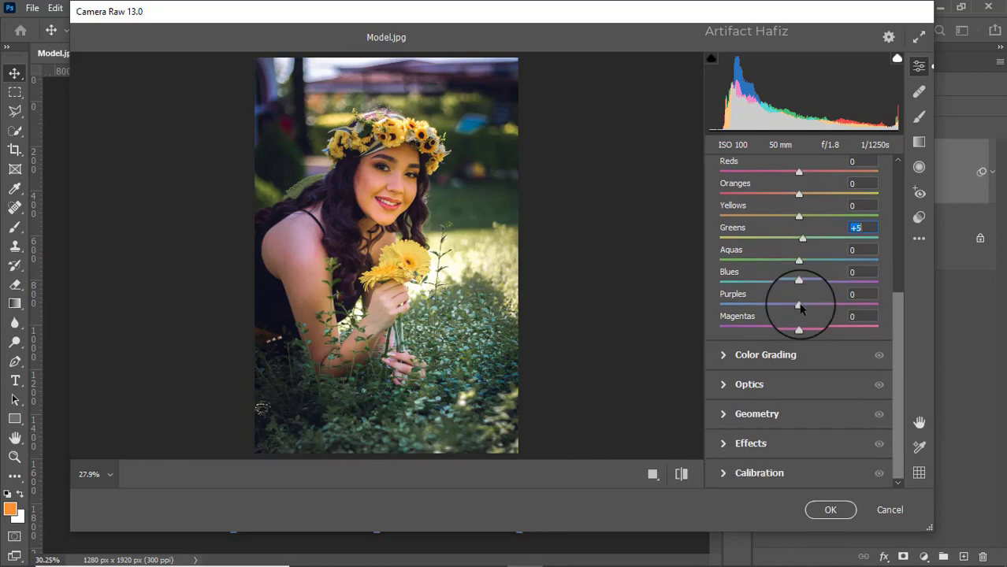
{"action": "left_click", "coordinate": [725, 356]}
{"action": "left_click_drag", "start_coordinate": [791, 265], "coordinate": [801, 264]}
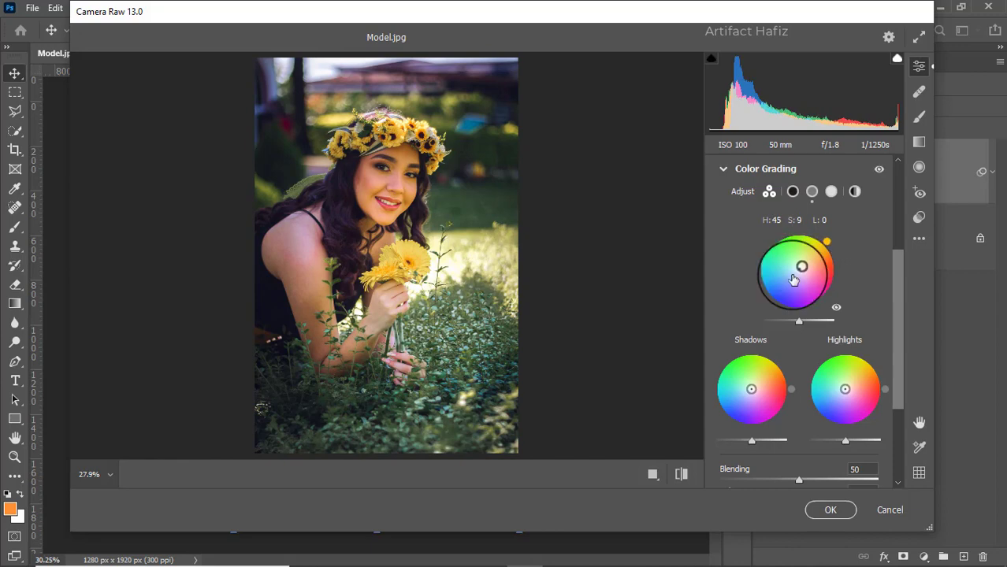
{"action": "left_click_drag", "start_coordinate": [830, 243], "coordinate": [820, 237]}
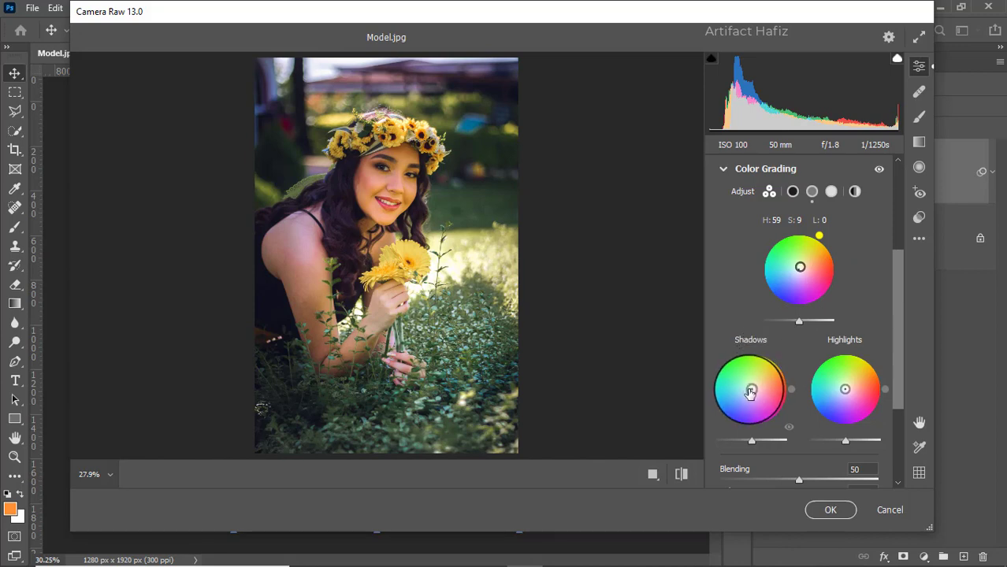
{"action": "left_click_drag", "start_coordinate": [751, 389], "coordinate": [778, 428]}
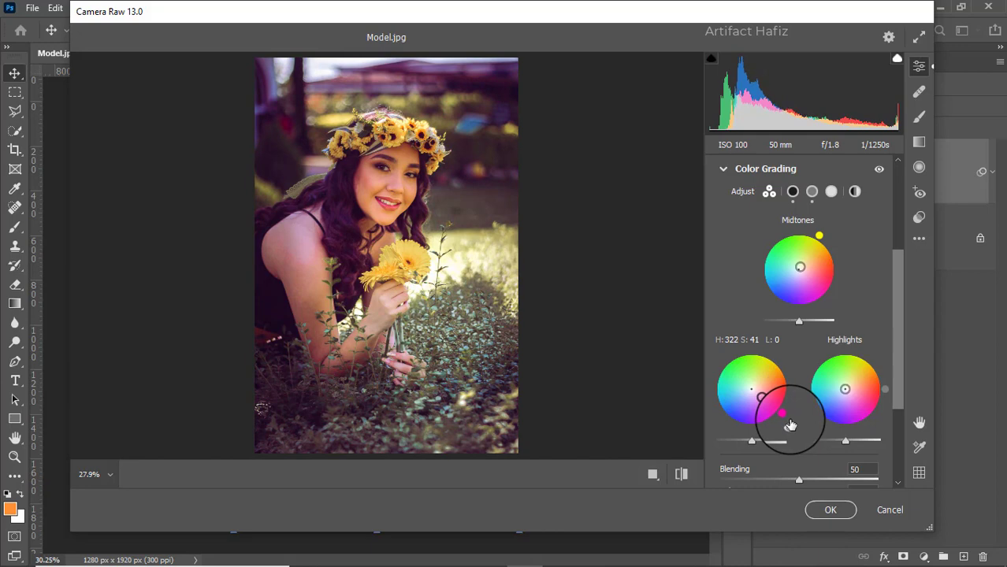
{"action": "left_click_drag", "start_coordinate": [801, 419], "coordinate": [791, 431]}
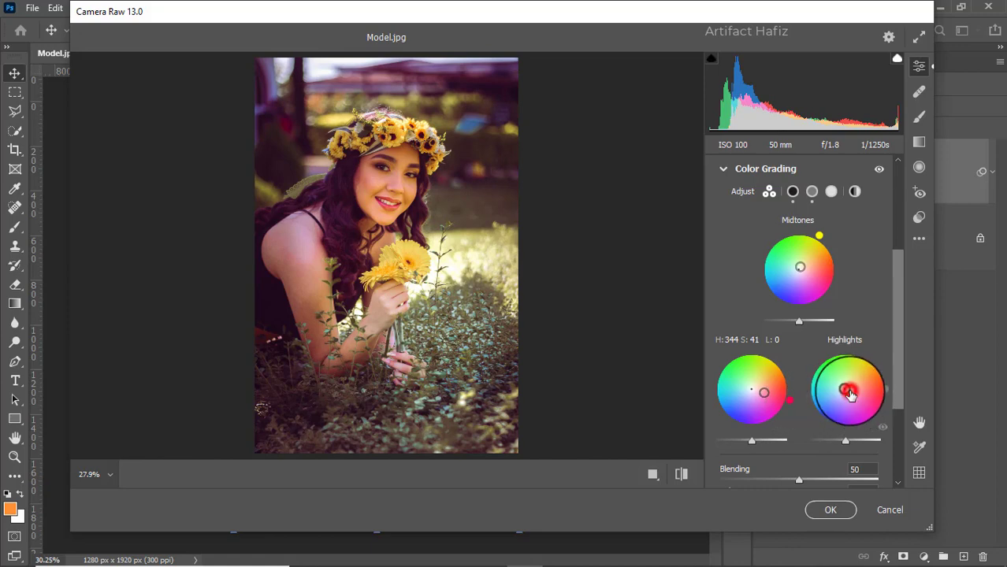
Step: Tint the Color Grading highlights towards magenta and set Balance to -30
{"action": "left_click_drag", "start_coordinate": [850, 396], "coordinate": [875, 440]}
{"action": "scroll", "coordinate": [817, 385], "scroll_direction": "down", "scroll_amount": 4}
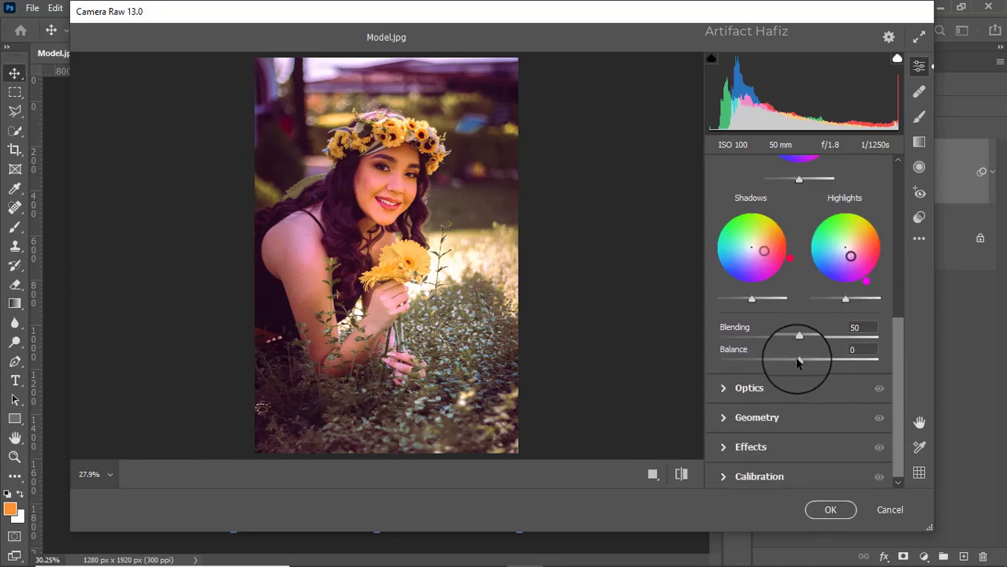
{"action": "left_click_drag", "start_coordinate": [798, 360], "coordinate": [777, 367]}
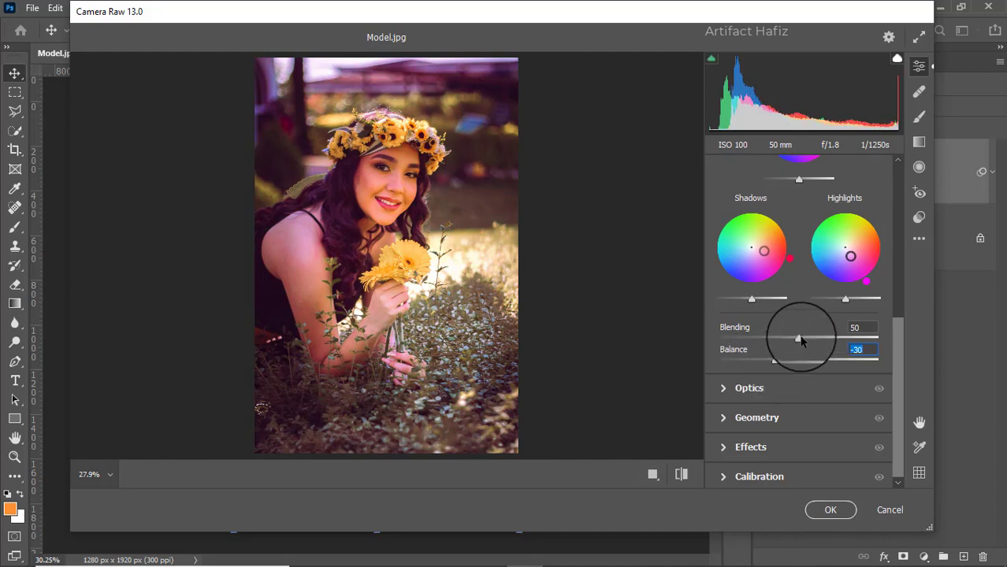
Step: Set the Color Grading Blending to 47
{"action": "mouse_move", "coordinate": [800, 337]}
{"action": "left_mouse_down"}
{"action": "mouse_move", "coordinate": [873, 337]}
{"action": "mouse_move", "coordinate": [751, 339]}
{"action": "left_mouse_up"}
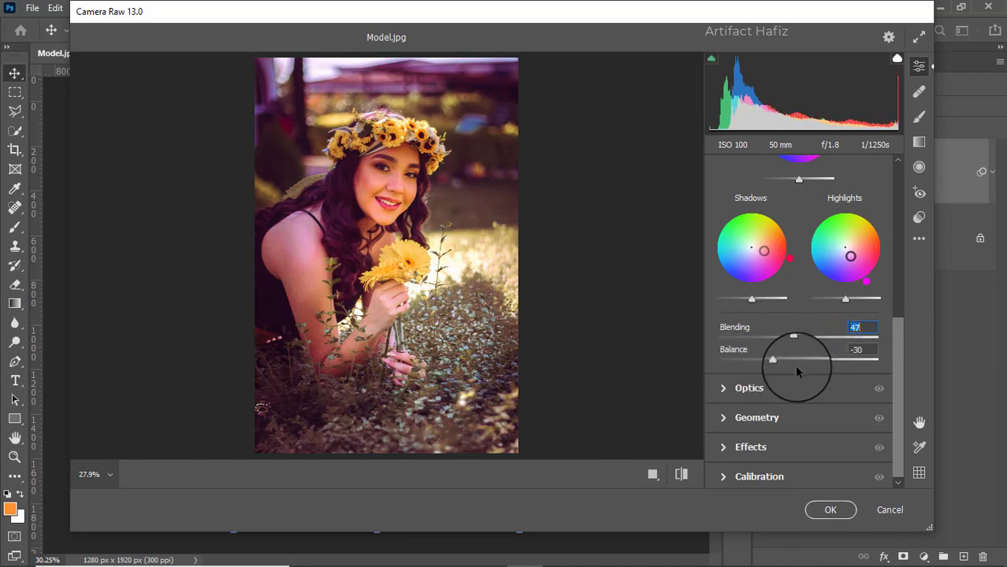
Step: In Effects, add a vignette with Vignetting -10, Midpoint 0, Roundness -21 and Feather 100
{"action": "scroll", "coordinate": [797, 367], "scroll_direction": "down", "scroll_amount": 1}
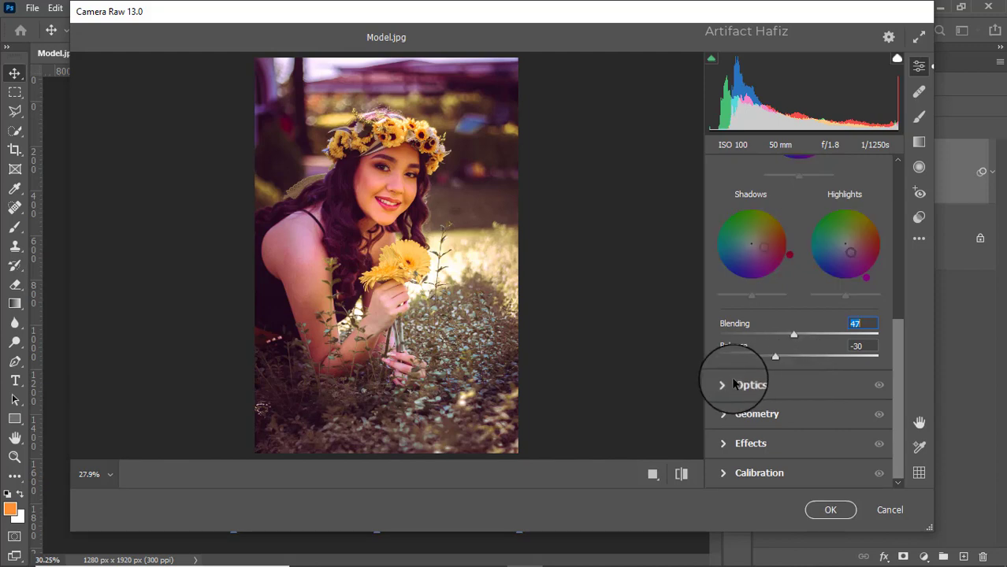
{"action": "left_click", "coordinate": [724, 446]}
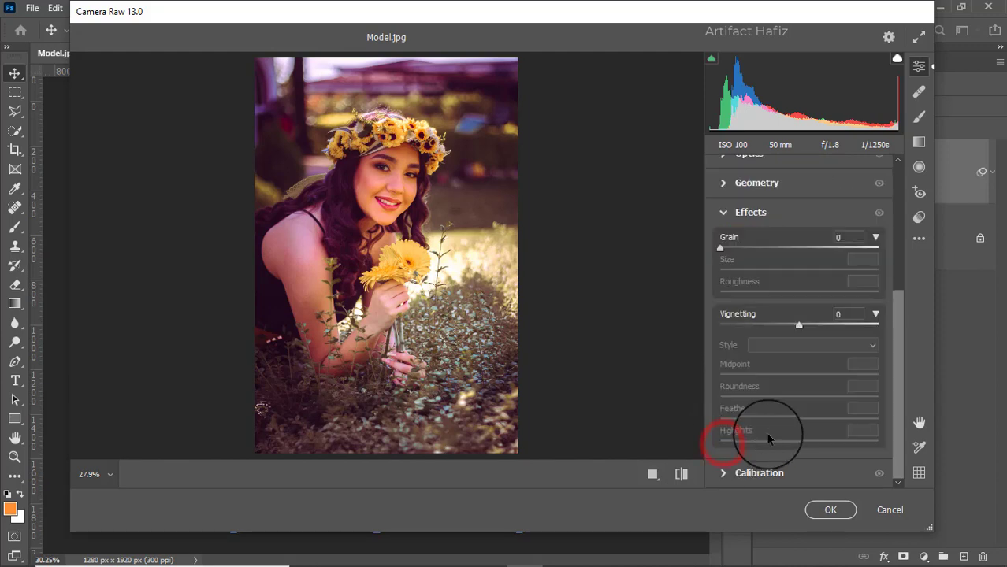
{"action": "left_click_drag", "start_coordinate": [799, 325], "coordinate": [748, 325]}
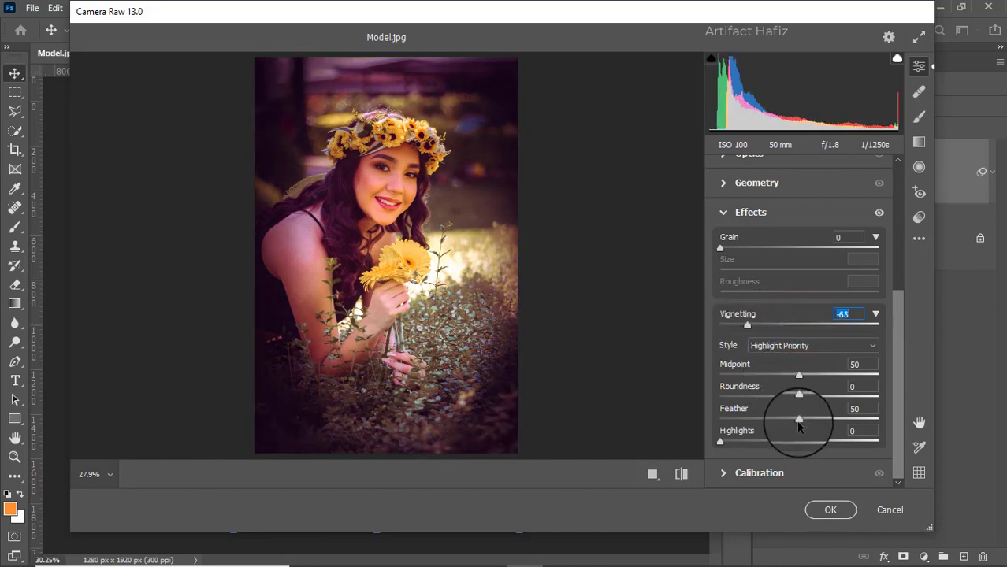
{"action": "left_click_drag", "start_coordinate": [799, 420], "coordinate": [899, 417]}
{"action": "left_click_drag", "start_coordinate": [797, 376], "coordinate": [659, 371]}
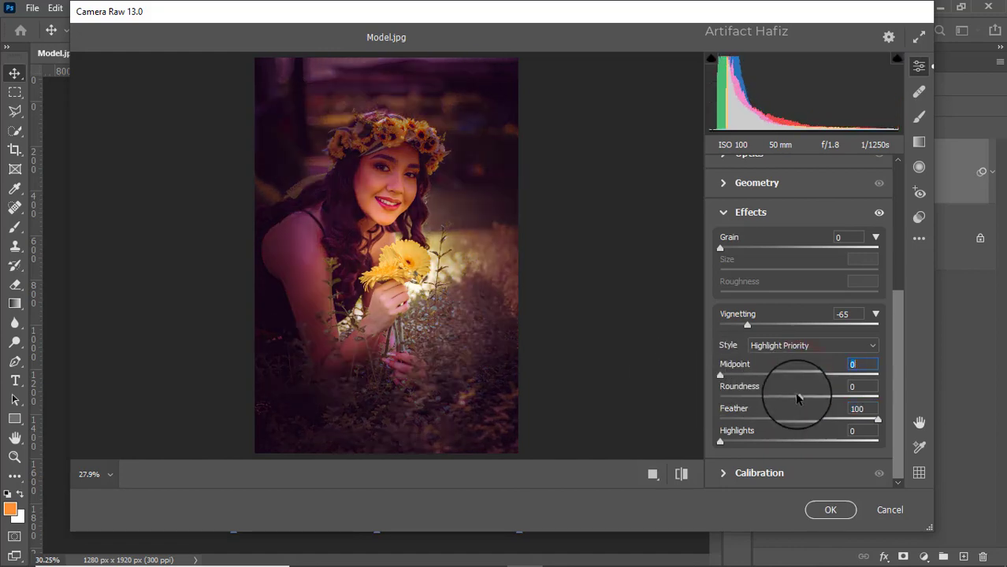
{"action": "mouse_move", "coordinate": [798, 397]}
{"action": "left_mouse_down"}
{"action": "mouse_move", "coordinate": [779, 404]}
{"action": "mouse_move", "coordinate": [843, 394]}
{"action": "mouse_move", "coordinate": [764, 401]}
{"action": "mouse_move", "coordinate": [782, 397]}
{"action": "left_mouse_up"}
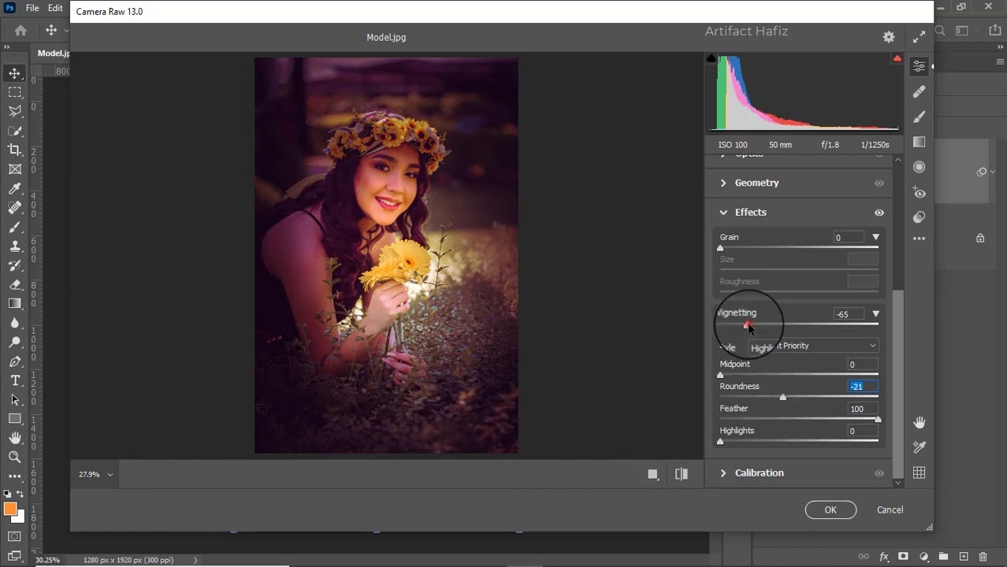
{"action": "left_click_drag", "start_coordinate": [749, 328], "coordinate": [791, 326]}
Step: Retint the Color Grading highlights to hue 212, saturation 11, and reduce the shadows' saturation to 9 at hue 344
{"action": "scroll", "coordinate": [805, 370], "scroll_direction": "up", "scroll_amount": 3}
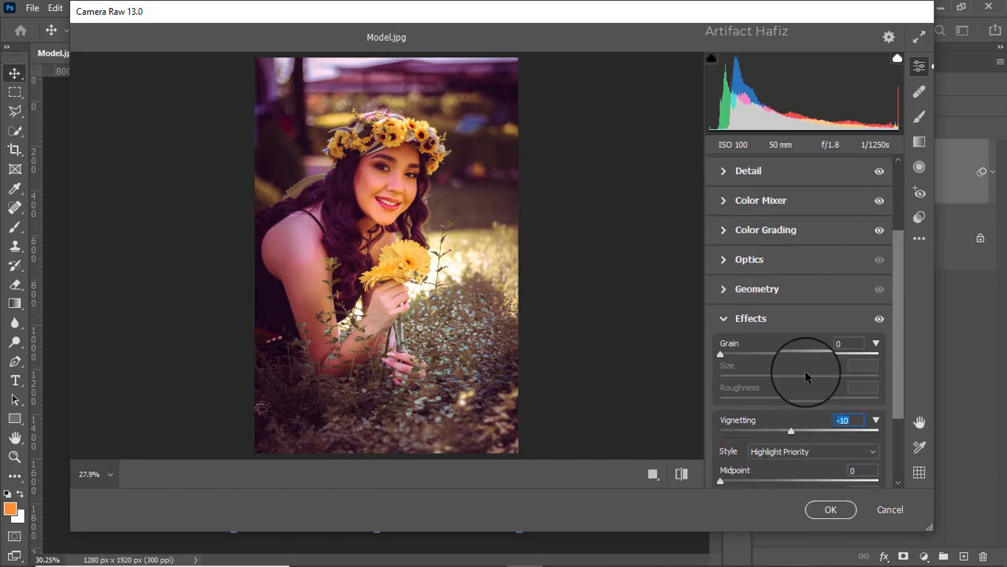
{"action": "scroll", "coordinate": [805, 377], "scroll_direction": "up", "scroll_amount": 2}
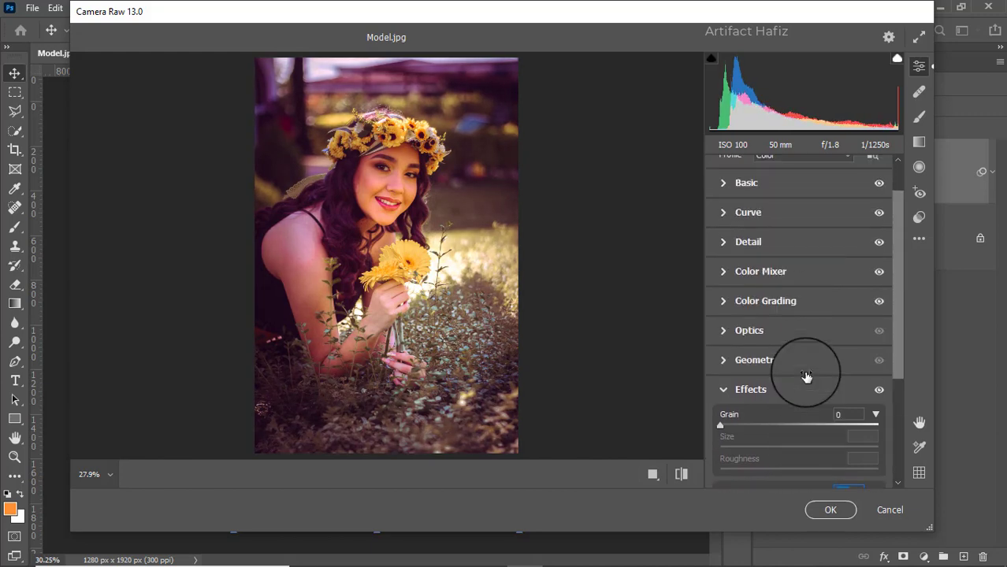
{"action": "left_click", "coordinate": [726, 301]}
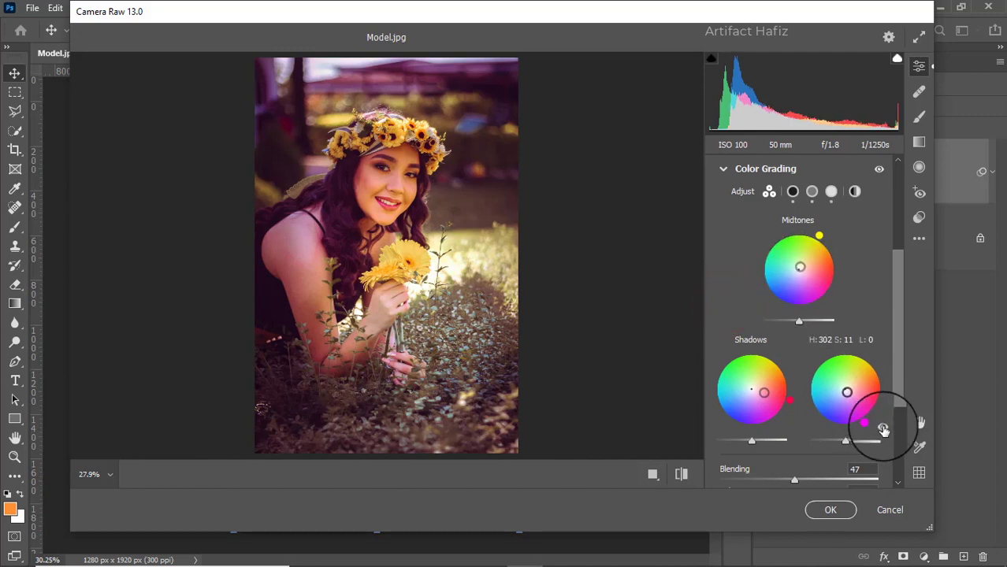
{"action": "left_click_drag", "start_coordinate": [866, 424], "coordinate": [812, 414]}
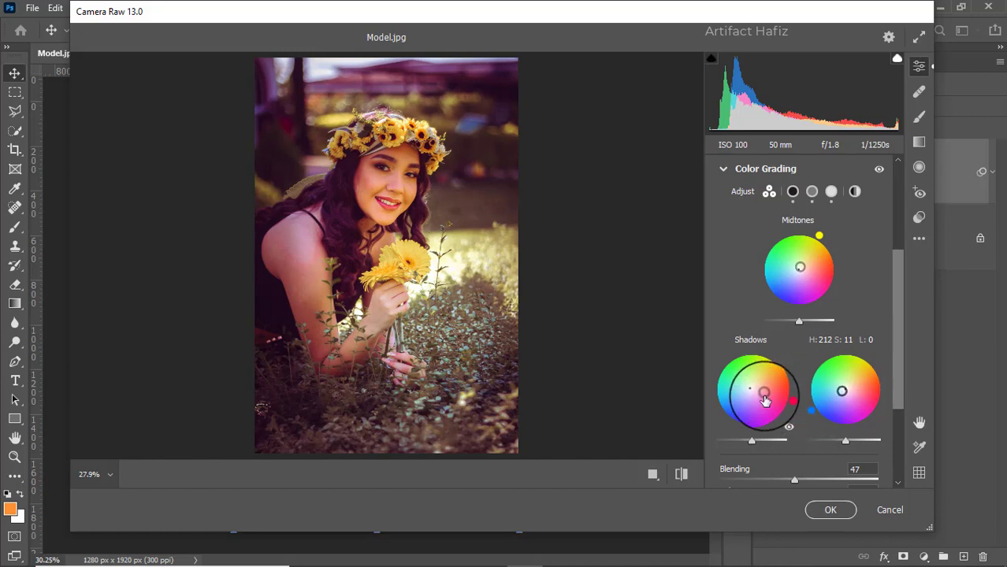
{"action": "left_click_drag", "start_coordinate": [763, 393], "coordinate": [755, 390]}
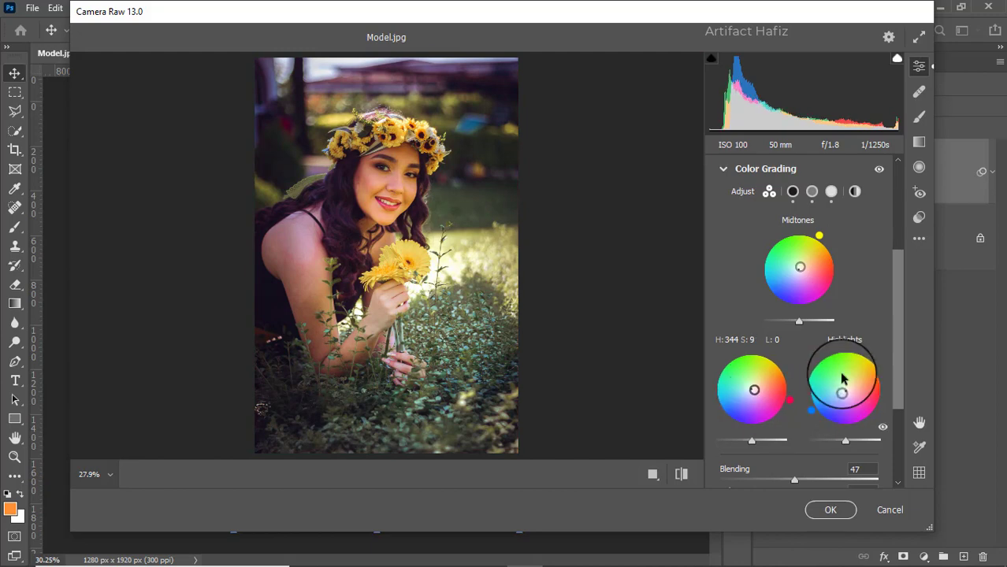
Step: In Calibration, set the Red Primary hue to -3 and its saturation to +26
{"action": "scroll", "coordinate": [841, 383], "scroll_direction": "down", "scroll_amount": 5}
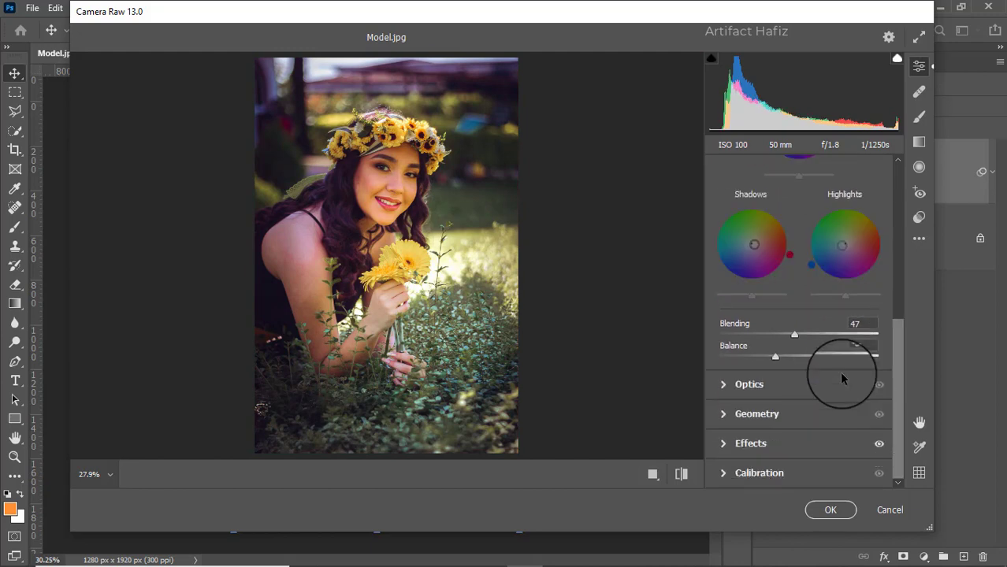
{"action": "left_click", "coordinate": [723, 474]}
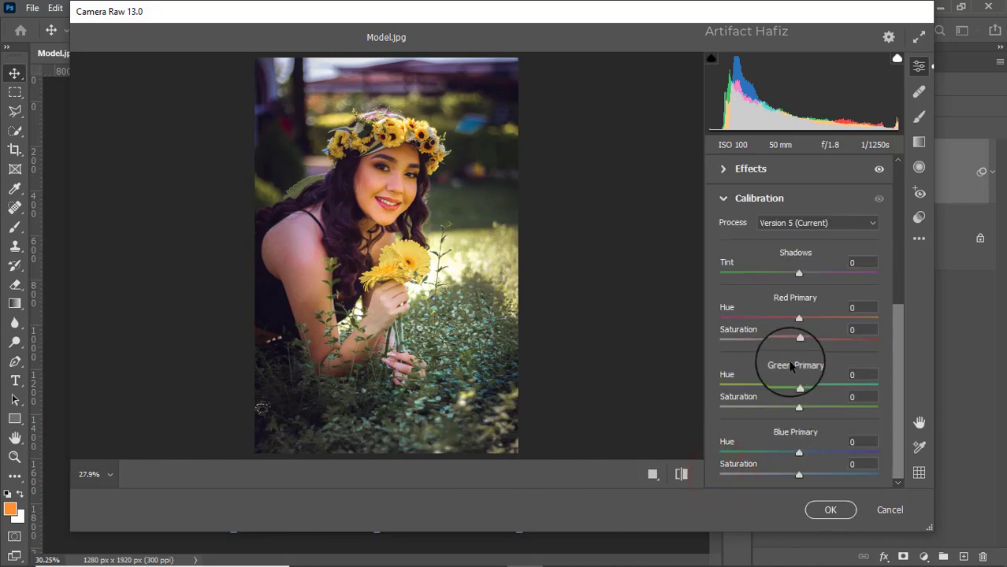
{"action": "left_click_drag", "start_coordinate": [798, 341], "coordinate": [766, 349]}
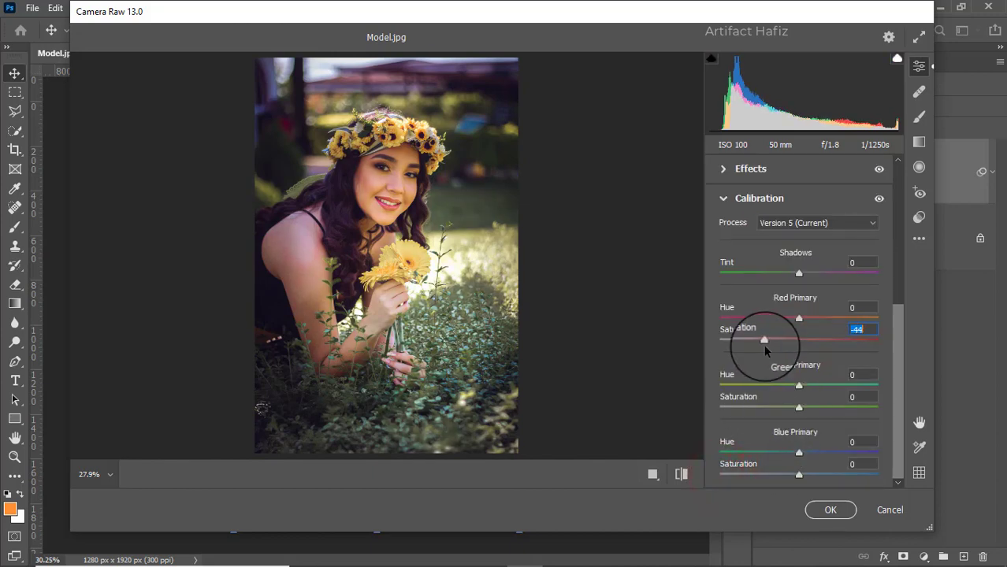
{"action": "mouse_move", "coordinate": [801, 318]}
{"action": "left_mouse_down"}
{"action": "mouse_move", "coordinate": [882, 315]}
{"action": "mouse_move", "coordinate": [765, 316]}
{"action": "mouse_move", "coordinate": [797, 318]}
{"action": "left_mouse_up"}
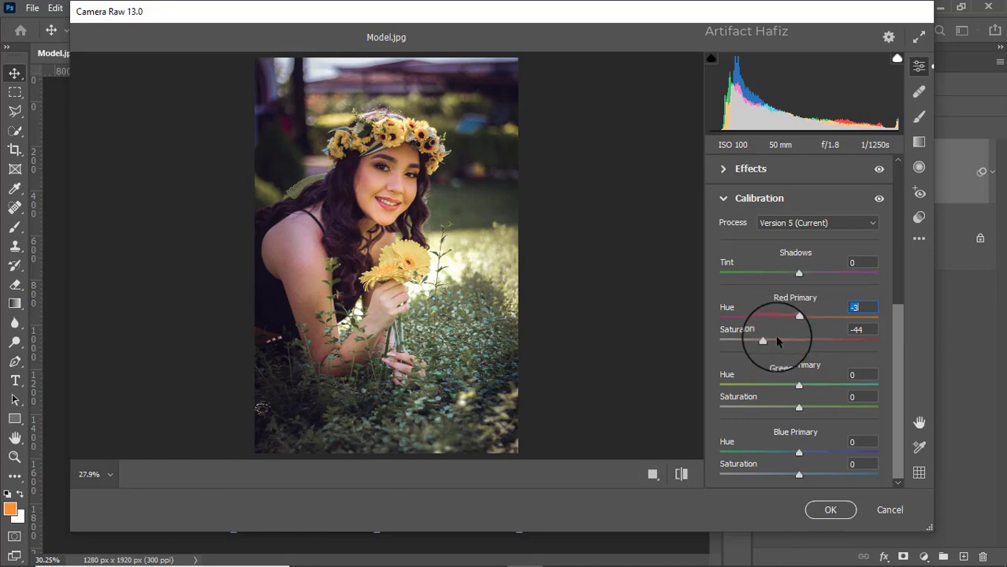
{"action": "left_click_drag", "start_coordinate": [763, 346], "coordinate": [818, 346]}
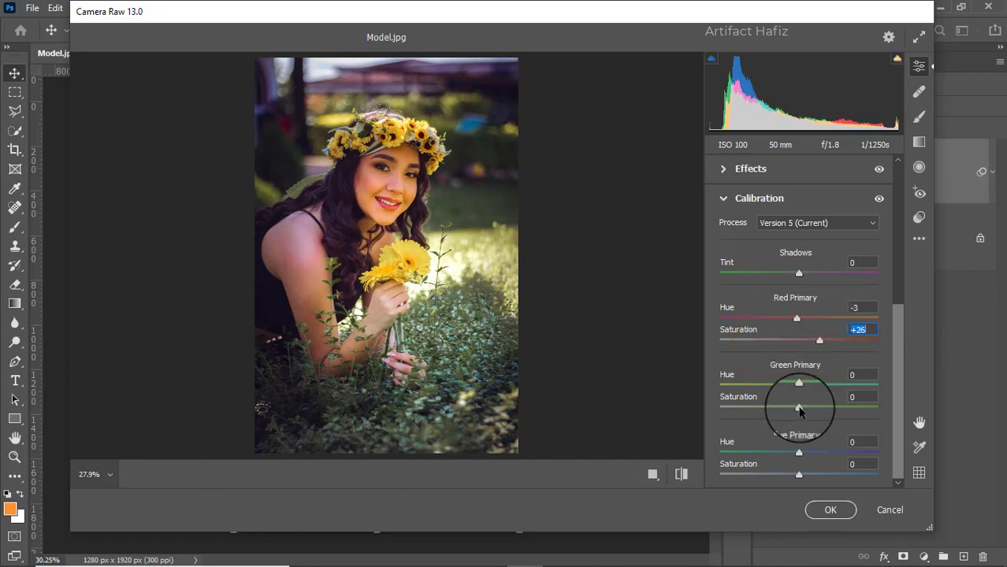
Step: Calibrate Green Primary to hue +13, saturation +4 and Blue Primary to hue -7, saturation -56, and apply the Camera Raw filter
{"action": "left_click_drag", "start_coordinate": [799, 407], "coordinate": [810, 387]}
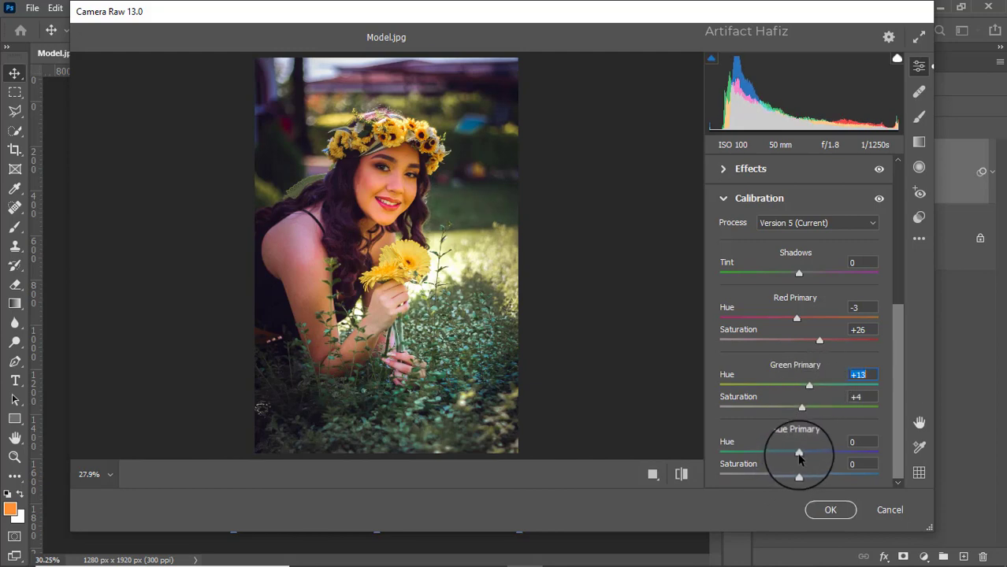
{"action": "left_click_drag", "start_coordinate": [800, 451], "coordinate": [757, 475]}
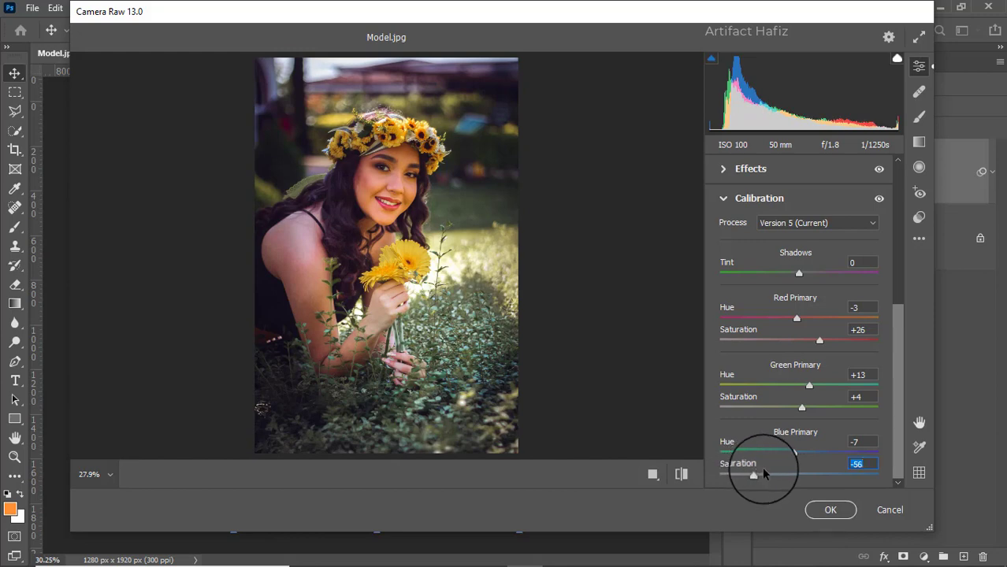
{"action": "left_click", "coordinate": [829, 511]}
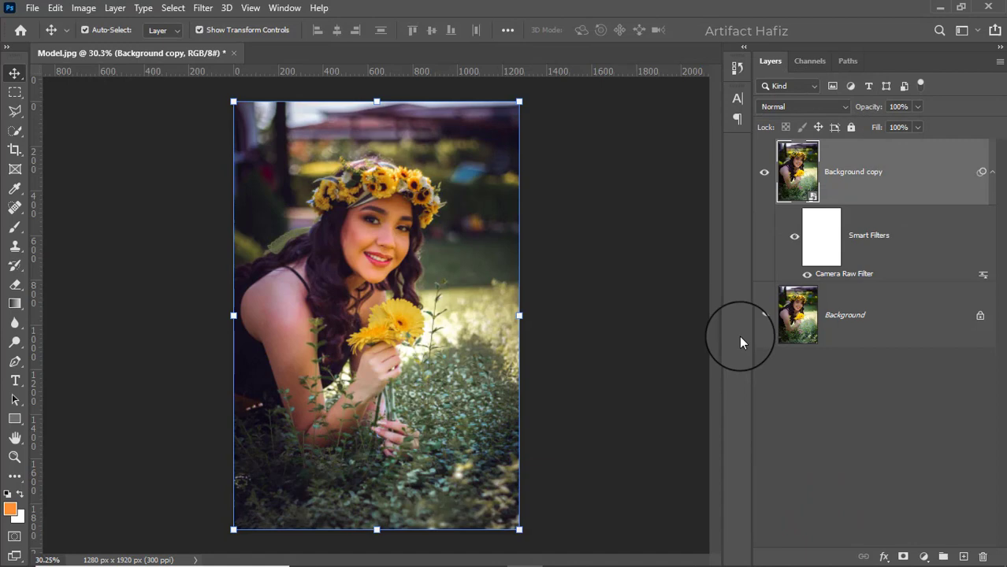
Step: Toggle the visibility of the Background copy layer to compare the portrait before and after grading
{"action": "left_click", "coordinate": [764, 172]}
{"action": "left_click", "coordinate": [764, 172]}
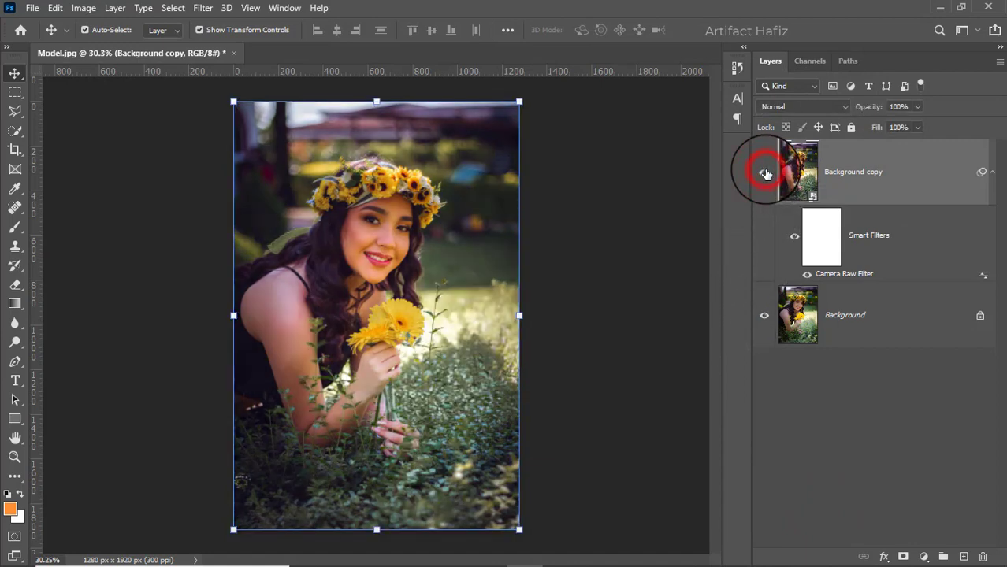
{"action": "left_click", "coordinate": [765, 172]}
{"action": "left_click", "coordinate": [764, 172]}
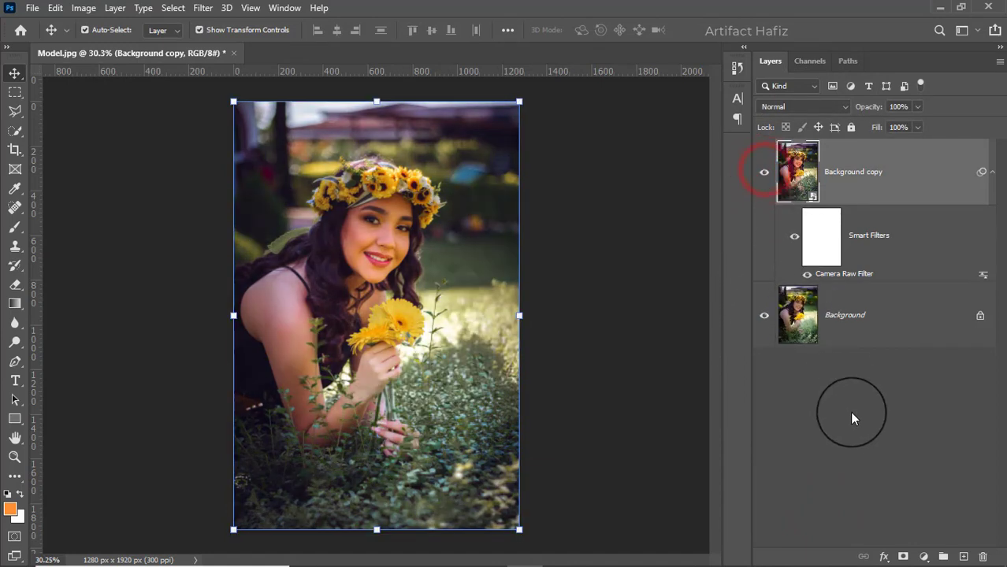
Step: Add a Color Lookup adjustment layer using the Fuji F125 Kodak 2395 3DLUT and set its opacity to 10%
{"action": "left_click", "coordinate": [924, 557]}
{"action": "left_click", "coordinate": [927, 472]}
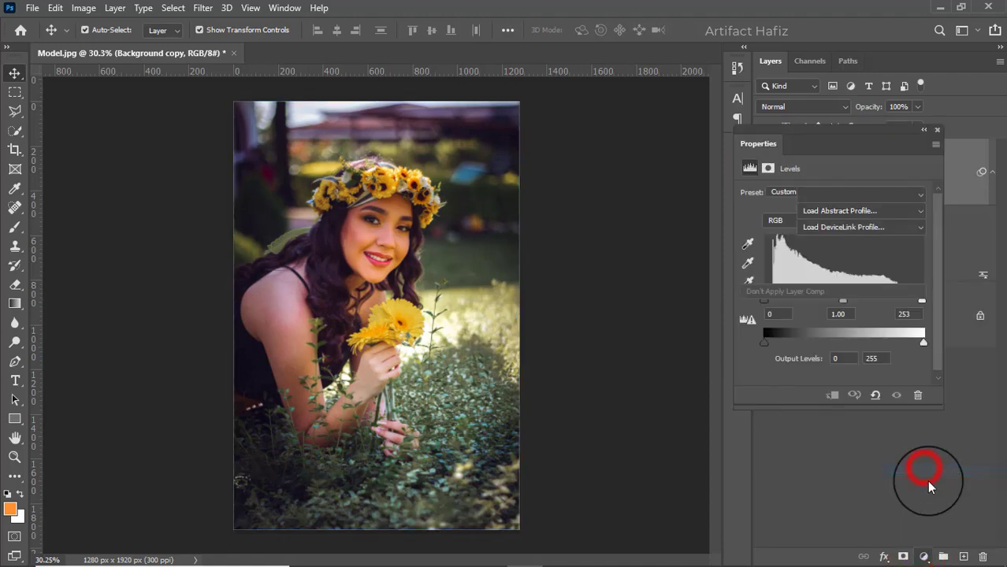
{"action": "left_click", "coordinate": [822, 197]}
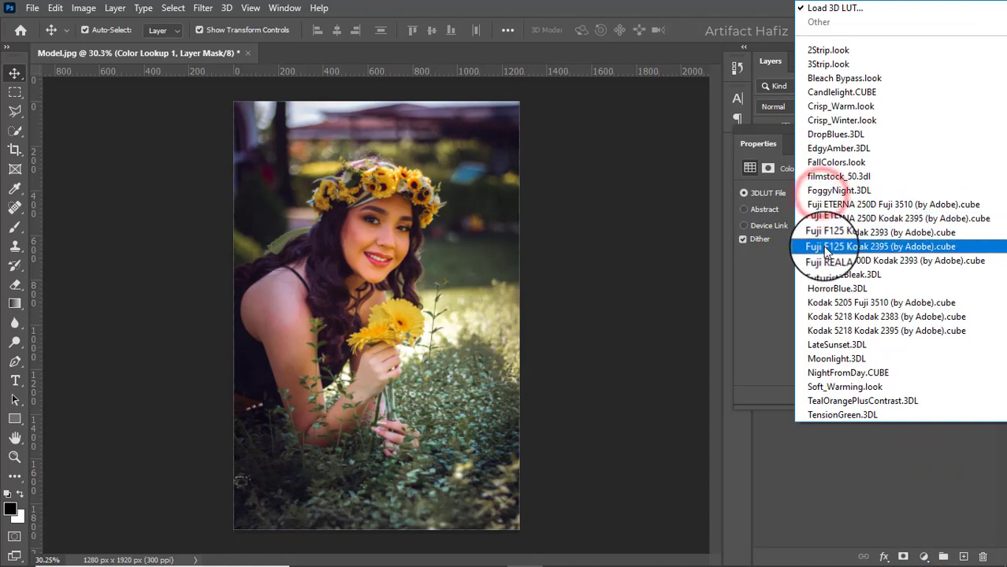
{"action": "left_click", "coordinate": [829, 248]}
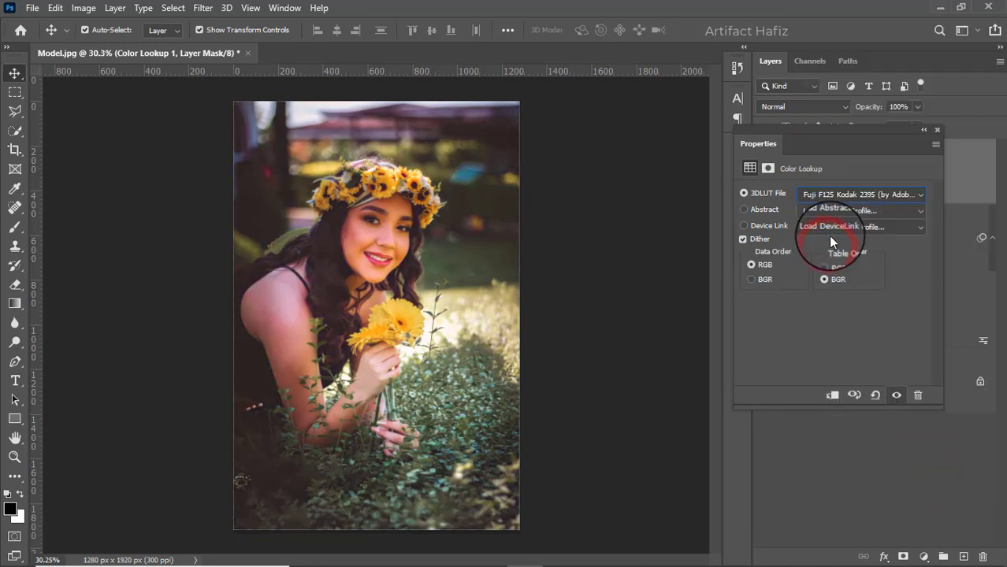
{"action": "left_click", "coordinate": [937, 131]}
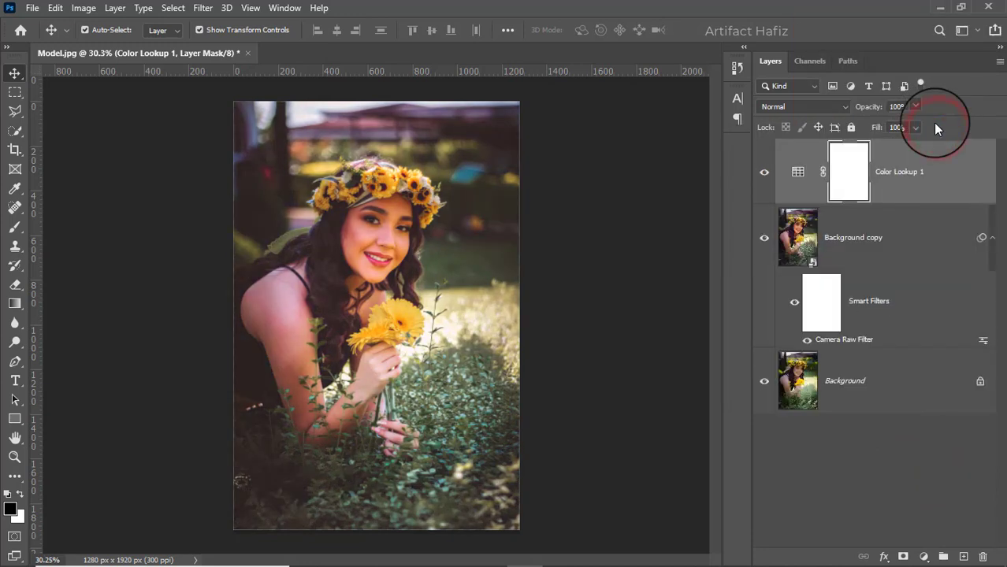
{"action": "left_click", "coordinate": [918, 107]}
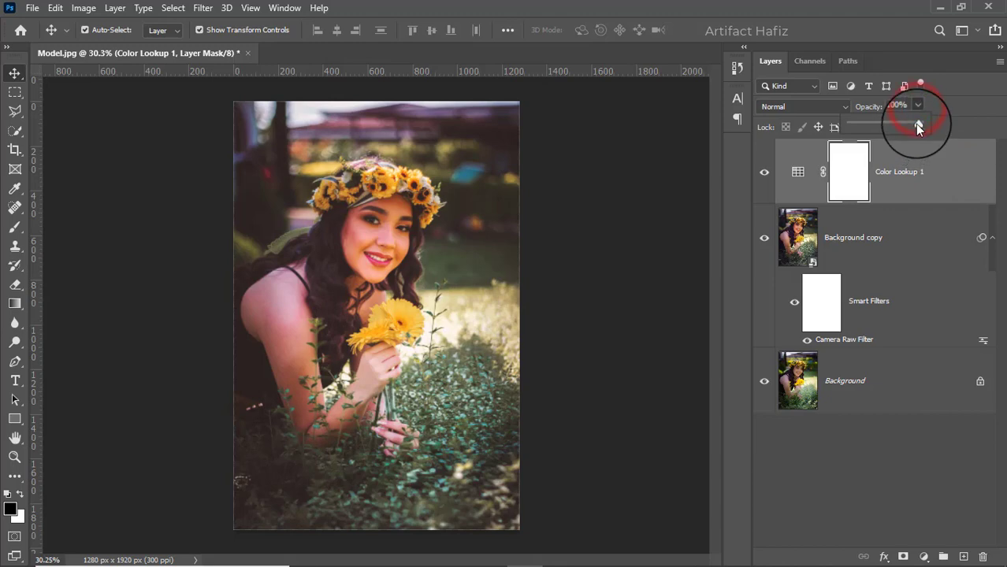
{"action": "left_click_drag", "start_coordinate": [915, 124], "coordinate": [857, 124]}
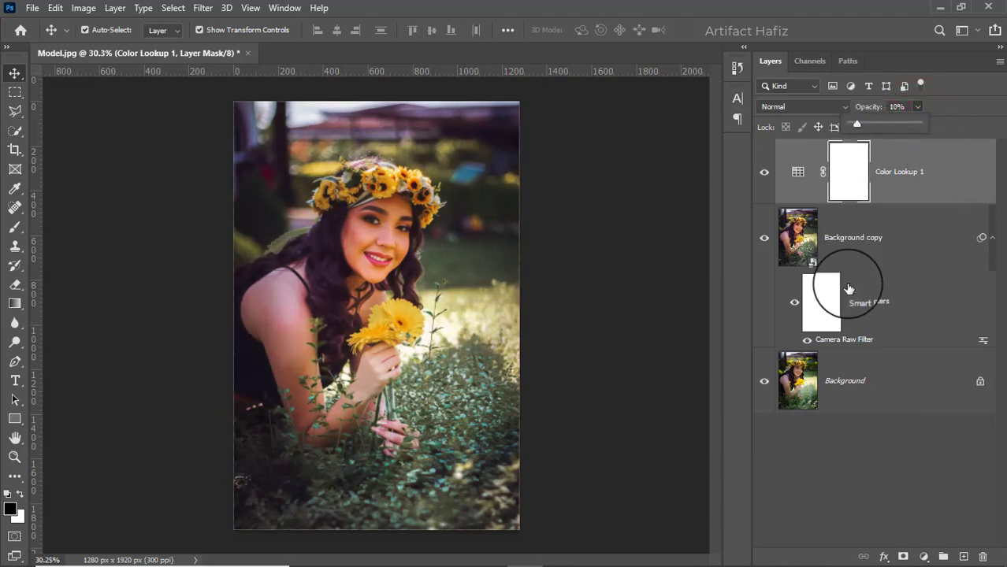
Step: Add a Curves adjustment layer with a slight RGB S-curve and set its blend mode to Luminosity
{"action": "left_click", "coordinate": [922, 555]}
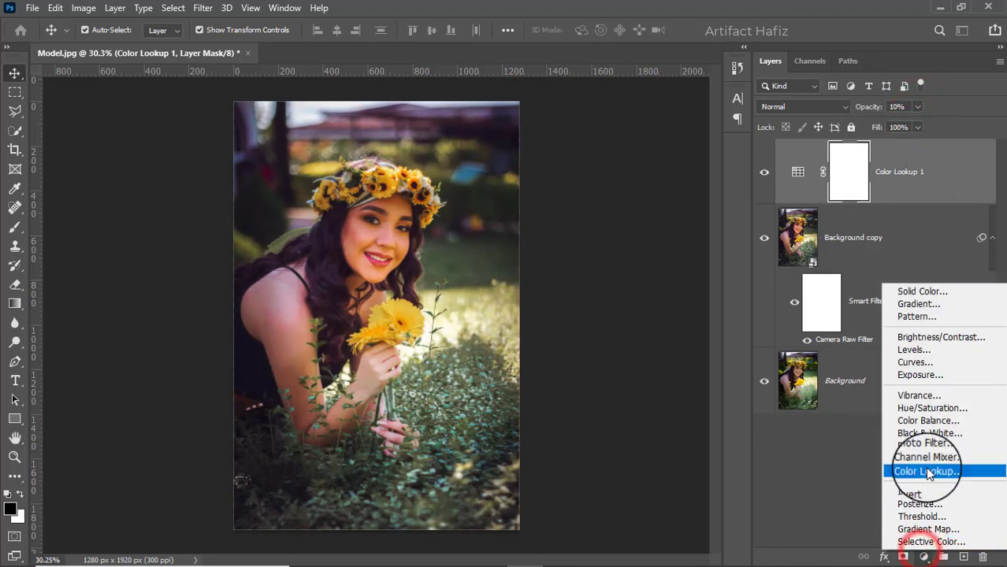
{"action": "left_click", "coordinate": [908, 364]}
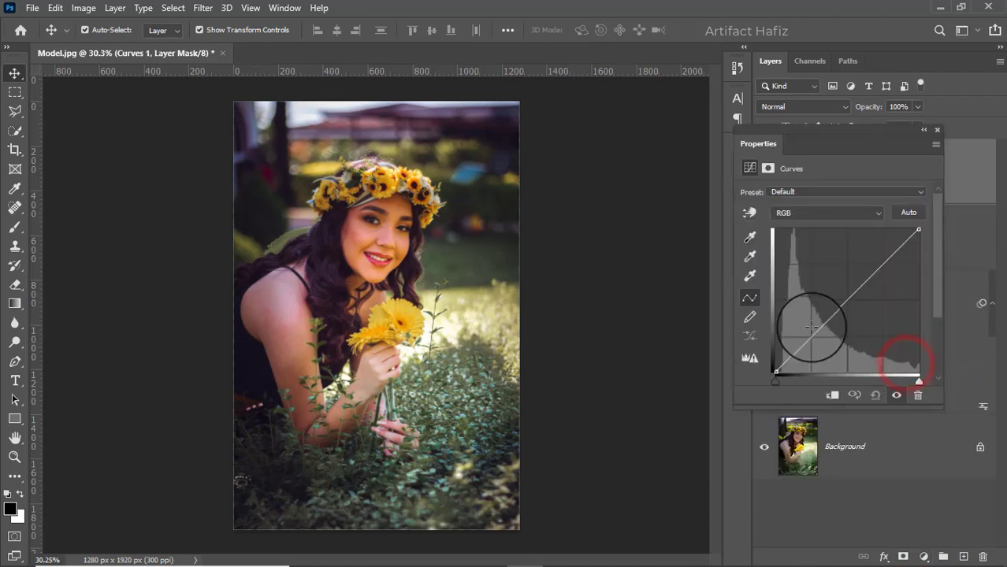
{"action": "left_click", "coordinate": [813, 337]}
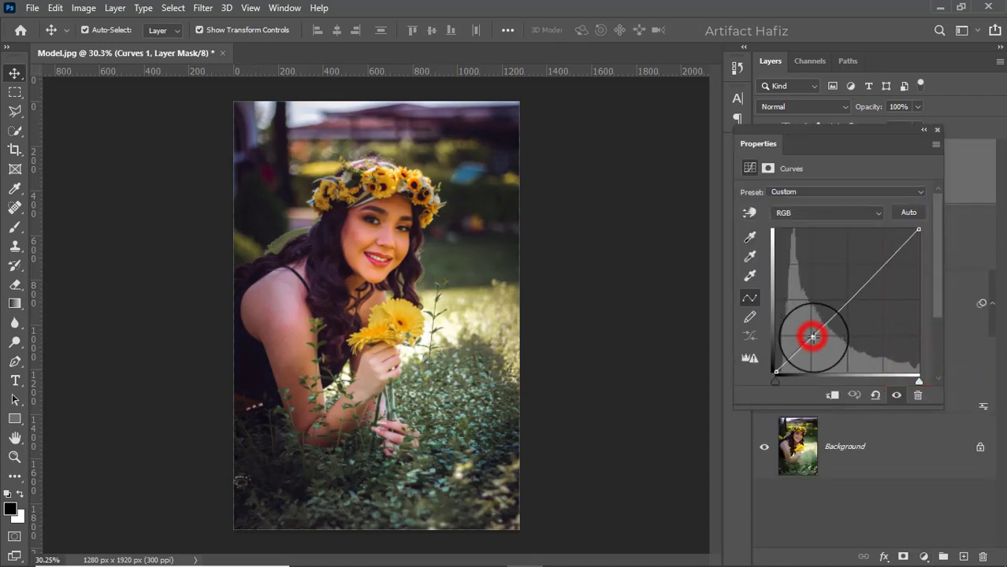
{"action": "left_click", "coordinate": [884, 265]}
{"action": "left_click_drag", "start_coordinate": [884, 260], "coordinate": [885, 260]}
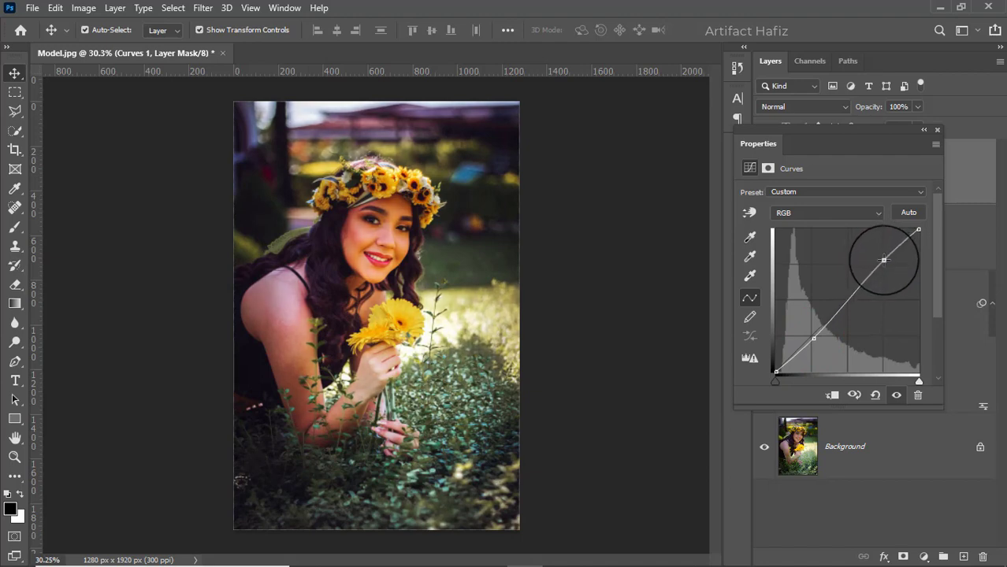
{"action": "left_click", "coordinate": [937, 128]}
{"action": "left_click", "coordinate": [820, 106]}
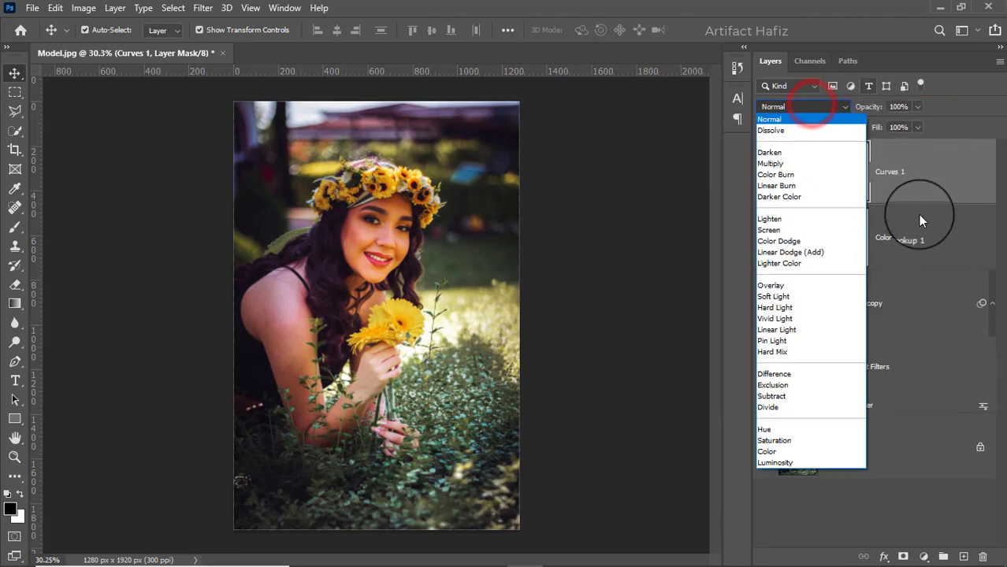
{"action": "left_click", "coordinate": [758, 463]}
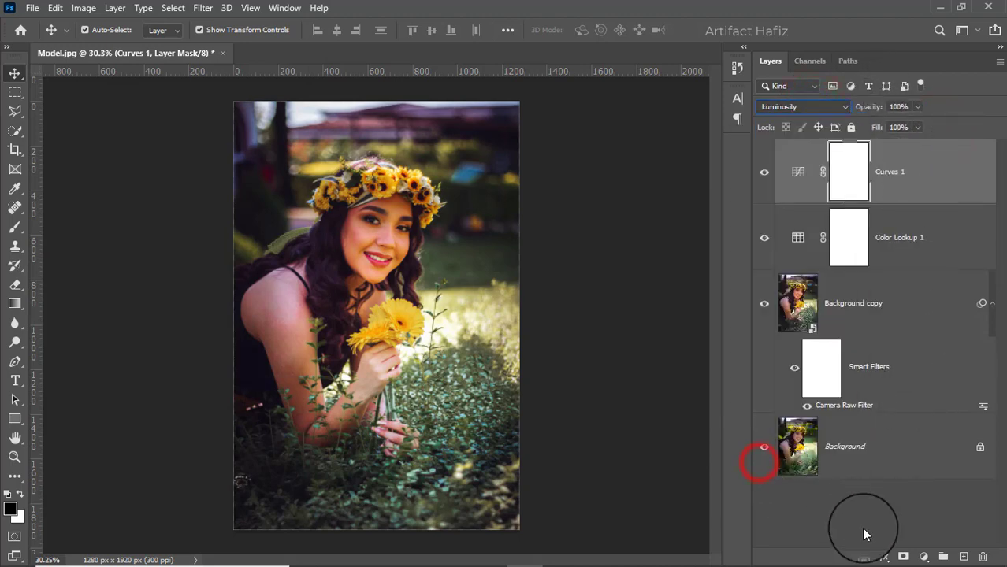
Step: Add a Levels adjustment layer above the Curves layer and set its RGB black input level to 6
{"action": "left_click", "coordinate": [924, 557]}
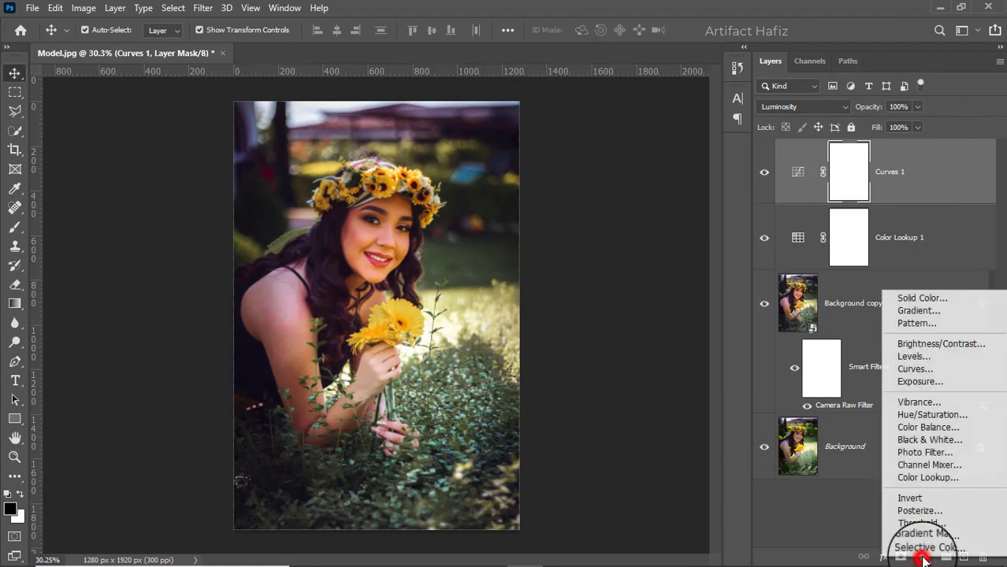
{"action": "left_click", "coordinate": [917, 357]}
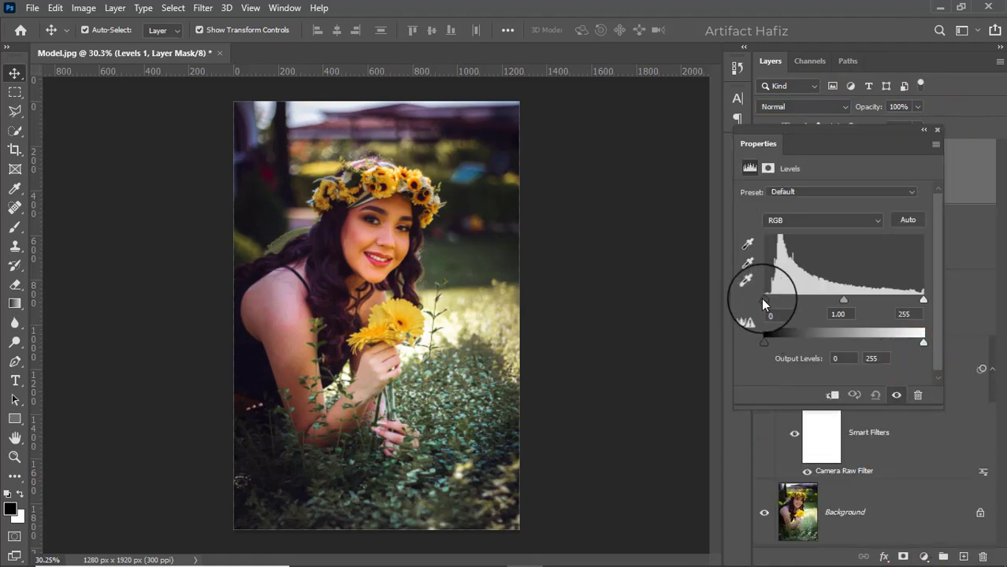
{"action": "left_click_drag", "start_coordinate": [762, 299], "coordinate": [768, 300]}
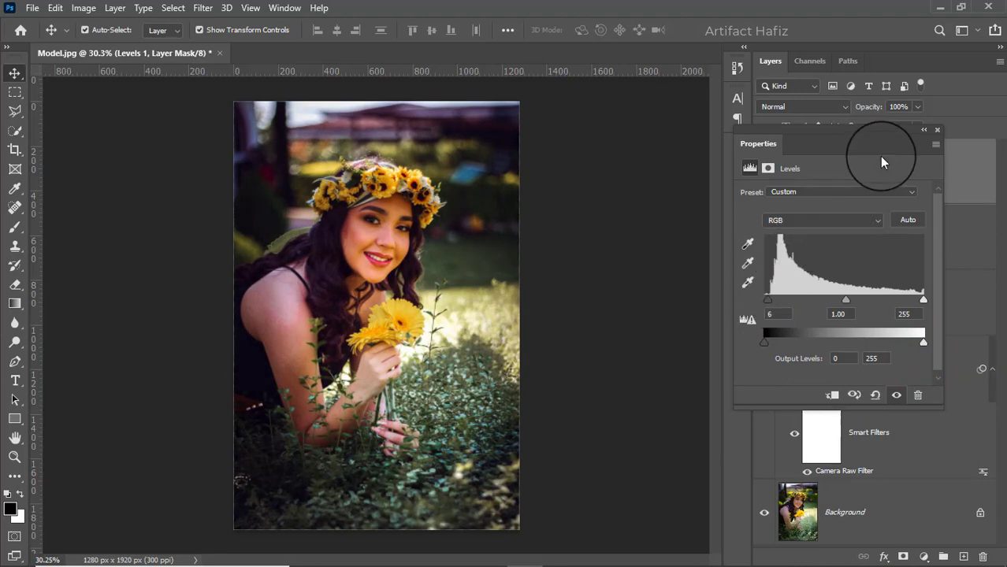
{"action": "left_click", "coordinate": [937, 131]}
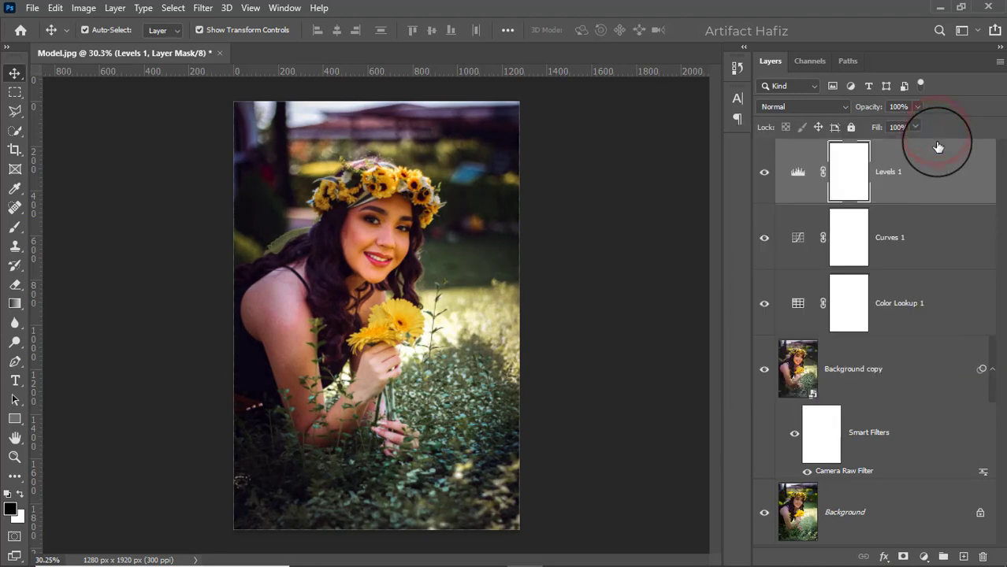
Step: Stamp all visible layers into a new top layer and convert it for Smart Filters
{"action": "key", "text": "ctrl+alt+shift+e"}
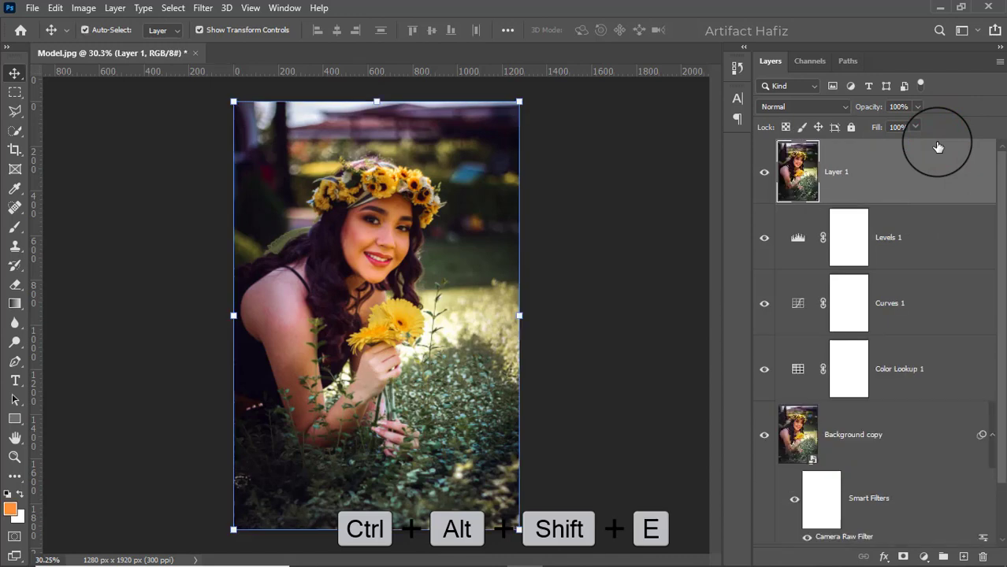
{"action": "left_click", "coordinate": [214, 8]}
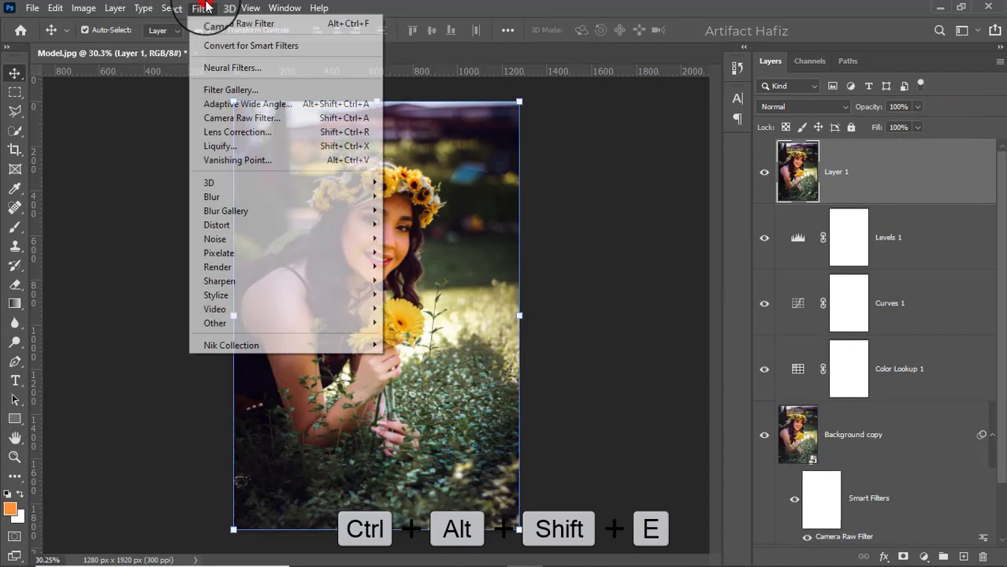
{"action": "left_click", "coordinate": [213, 44]}
Step: Open the stamped layer in the Nik Collection's Color Efex Pro 4 and choose the Cross Processing filter
{"action": "left_click", "coordinate": [202, 12]}
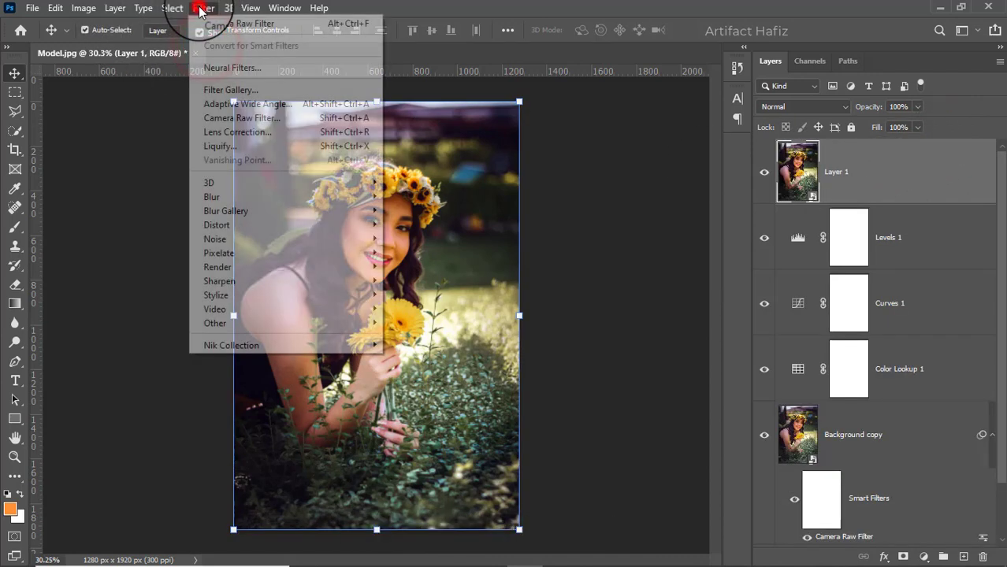
{"action": "mouse_move", "coordinate": [243, 346]}
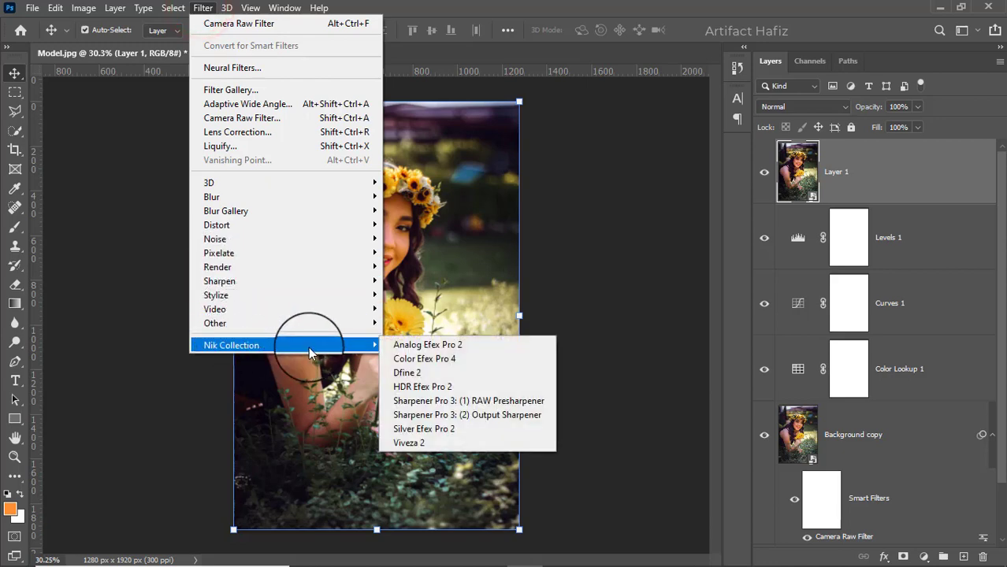
{"action": "left_click", "coordinate": [393, 357]}
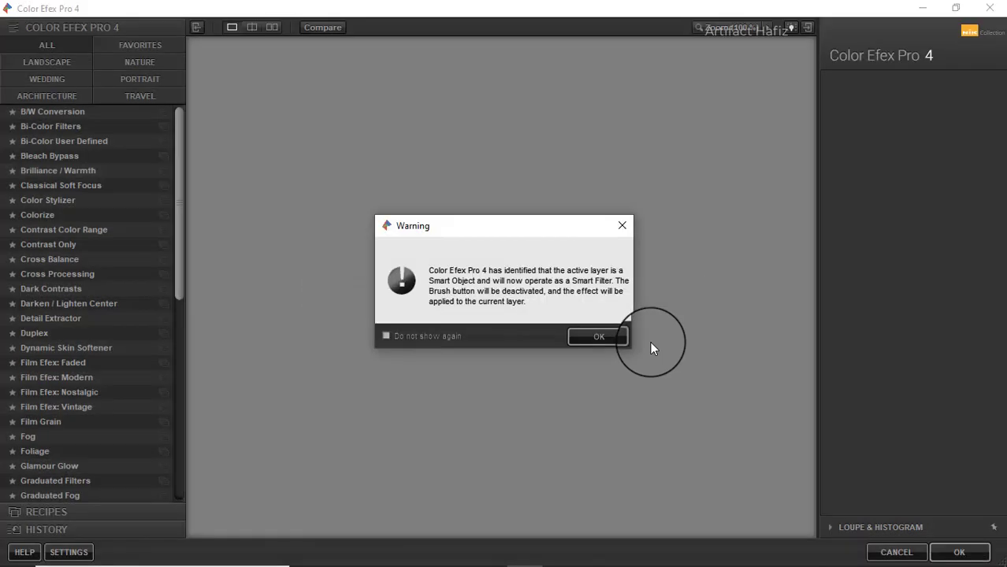
{"action": "left_click", "coordinate": [604, 337]}
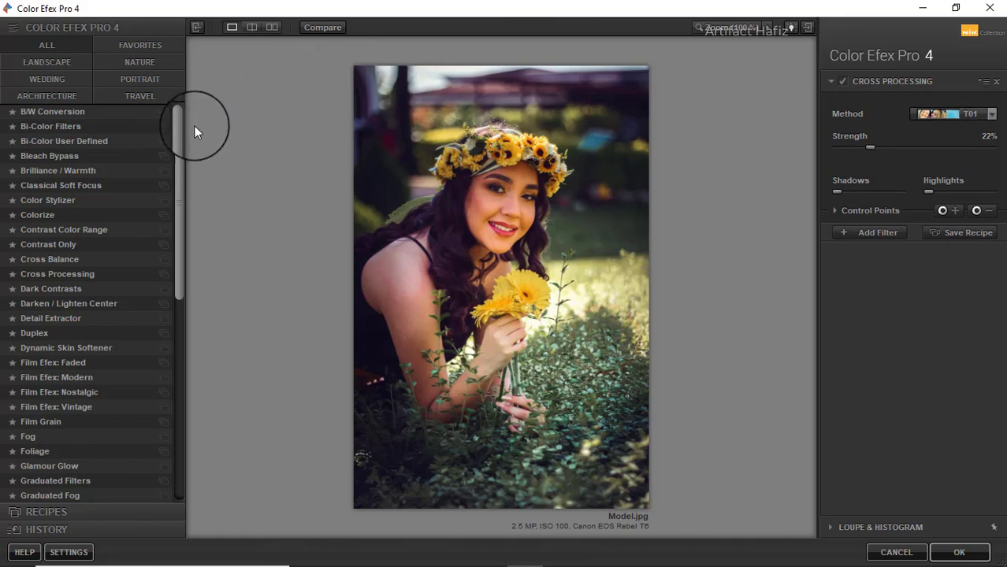
{"action": "left_click", "coordinate": [58, 272]}
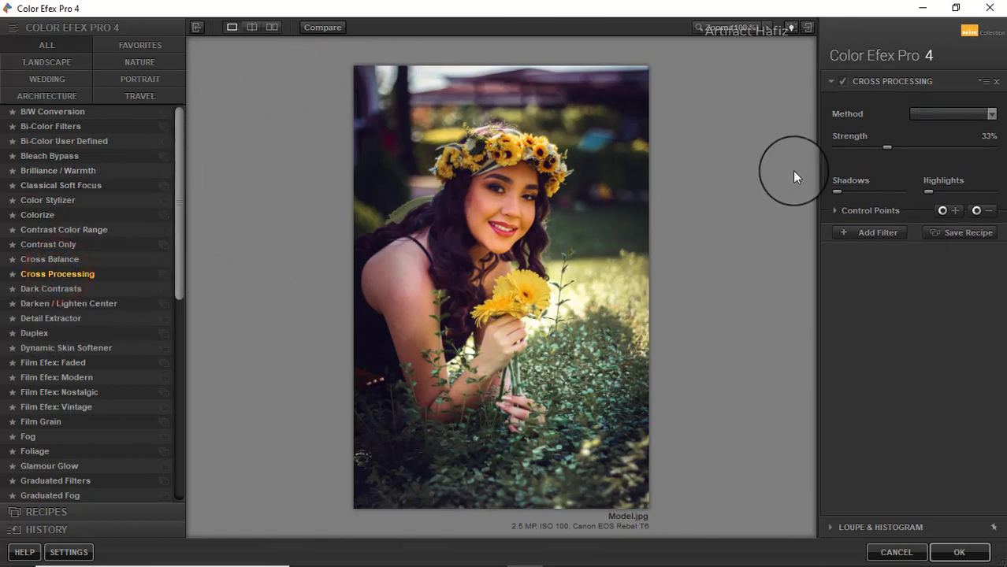
Step: Set the Cross Processing method to T04 and its strength to 8%, and apply the filter to the layer
{"action": "left_click", "coordinate": [925, 120]}
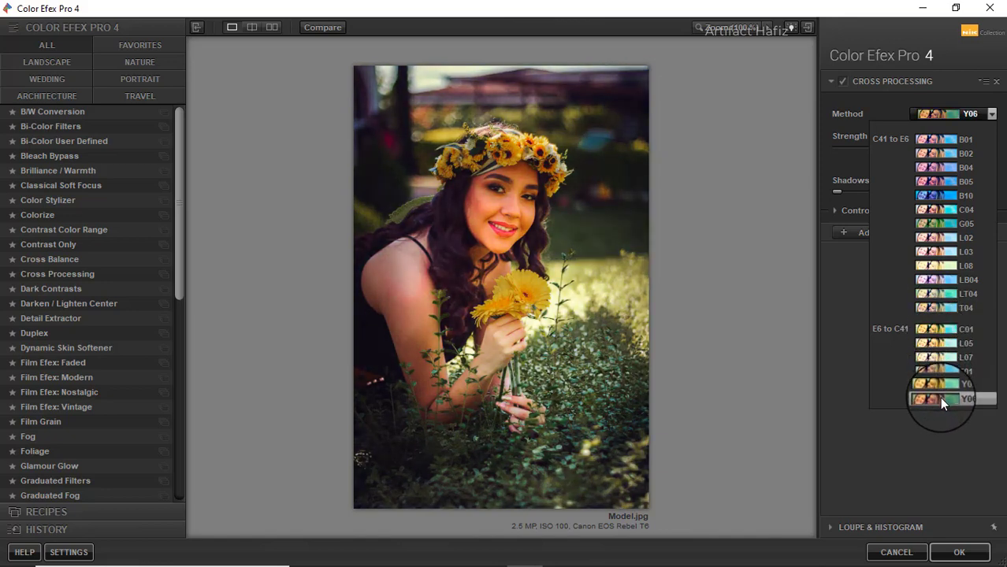
{"action": "left_click", "coordinate": [939, 308]}
{"action": "left_click", "coordinate": [843, 84]}
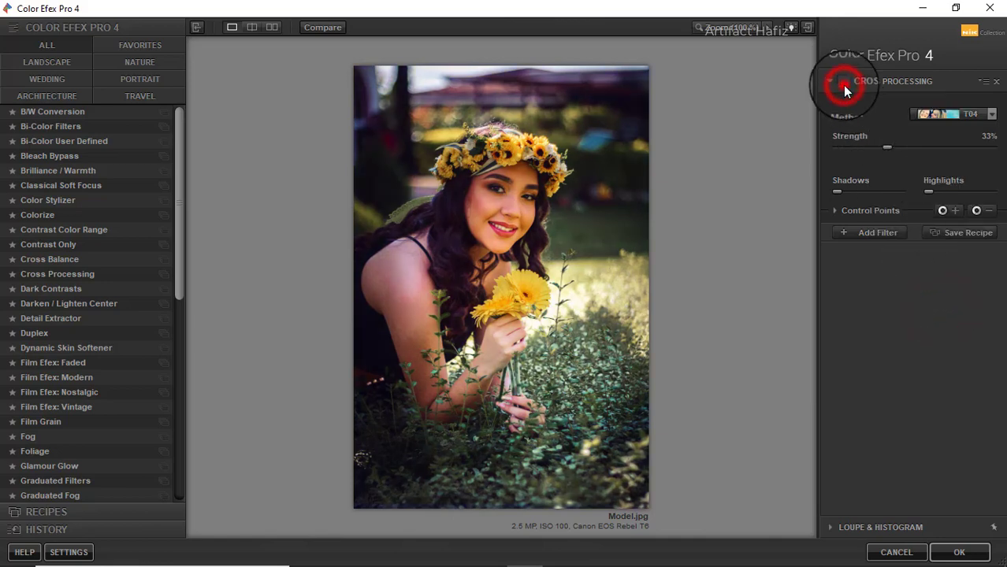
{"action": "left_click", "coordinate": [843, 83]}
{"action": "left_click_drag", "start_coordinate": [888, 145], "coordinate": [850, 153]}
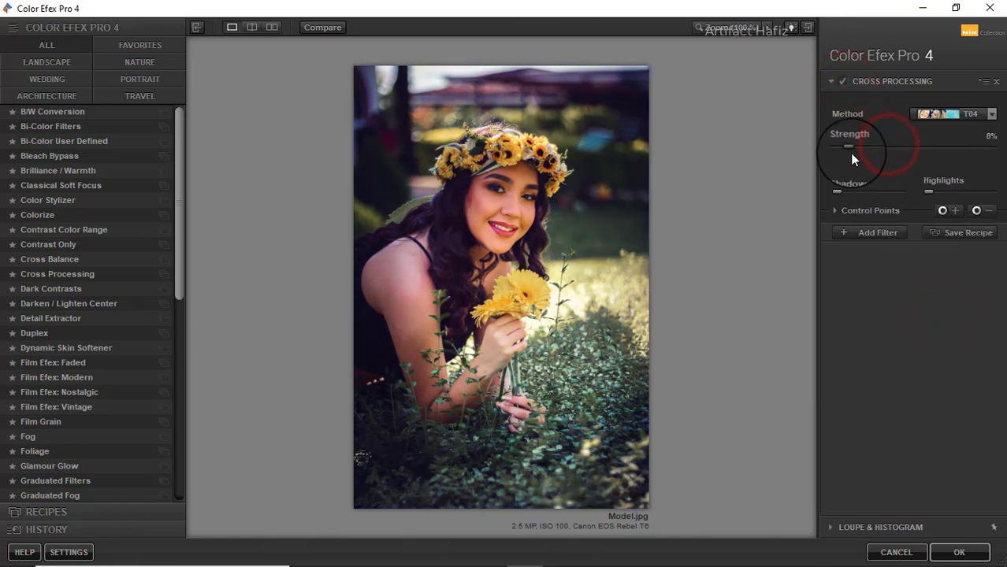
{"action": "left_click", "coordinate": [960, 553]}
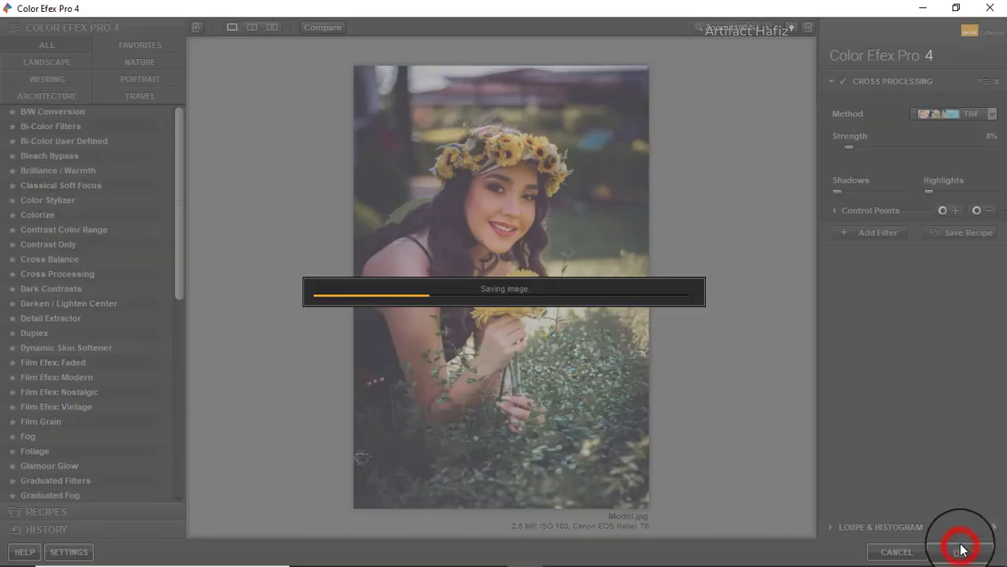
Step: Toggle between the Background layer alone and all layers to compare the original portrait with the final grade
{"action": "scroll", "coordinate": [792, 331], "scroll_direction": "down", "scroll_amount": 2}
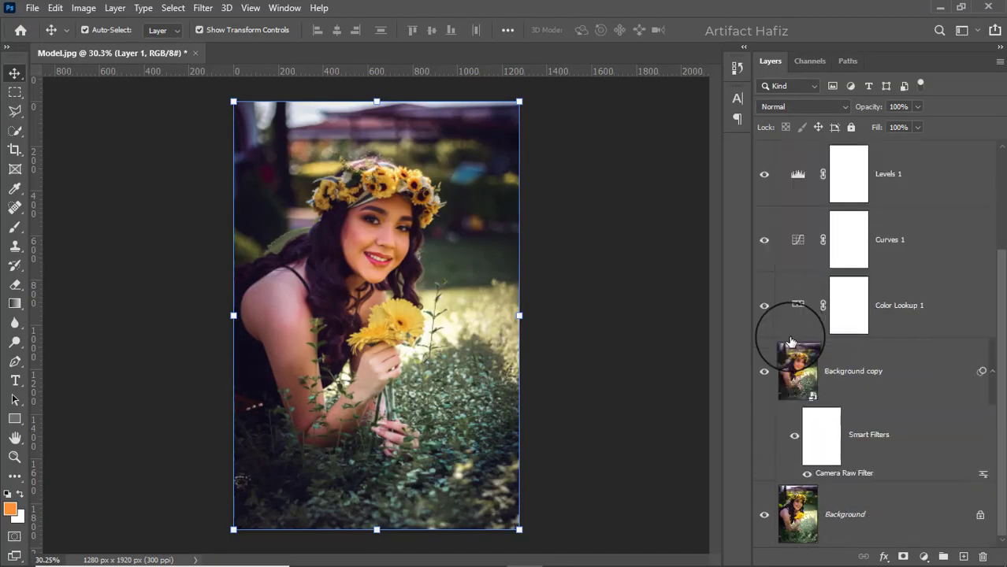
{"action": "left_click", "coordinate": [765, 516], "text": "alt"}
{"action": "left_click", "coordinate": [764, 516], "text": "alt"}
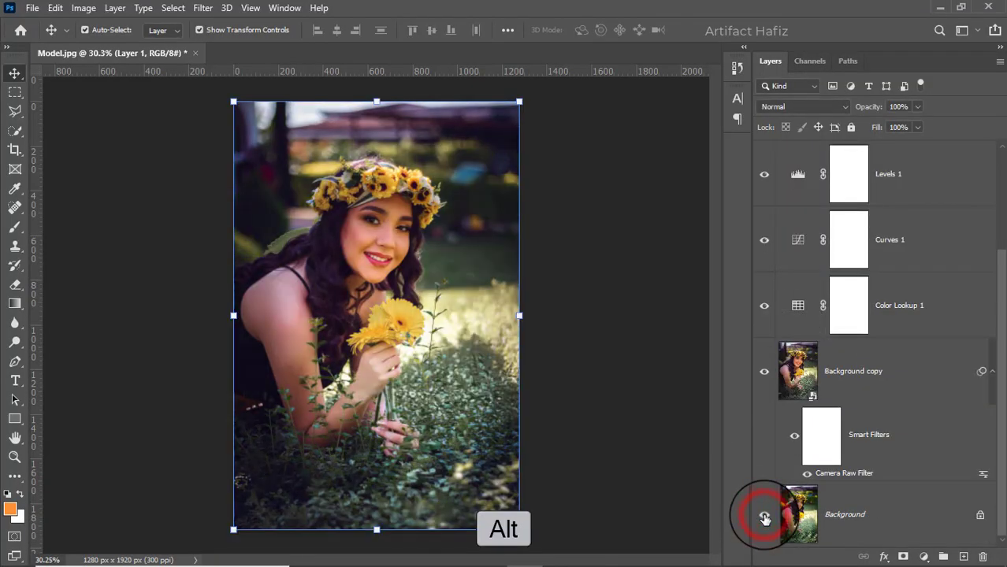
{"action": "left_click", "coordinate": [764, 516], "text": "alt"}
{"action": "left_click", "coordinate": [765, 516], "text": "alt"}
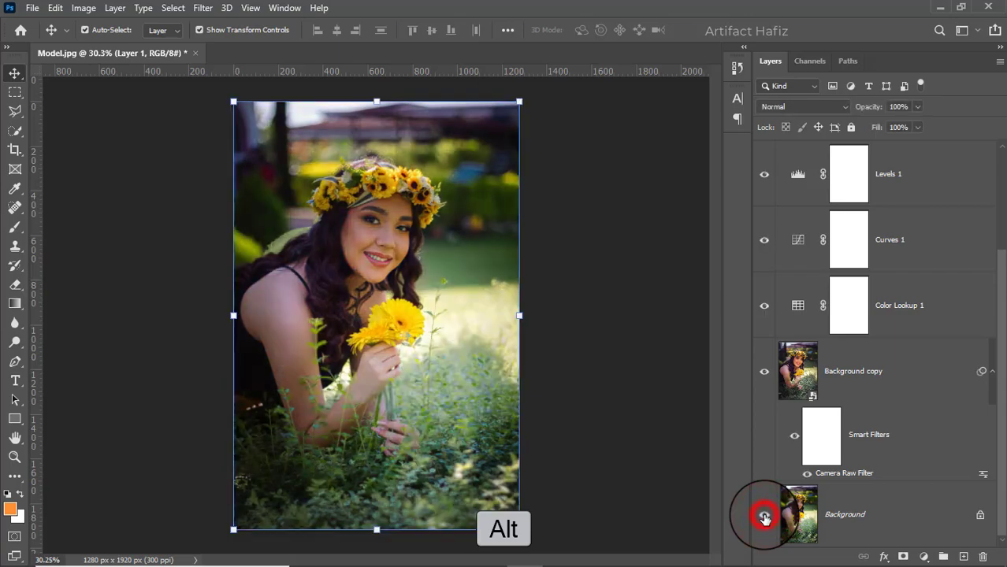